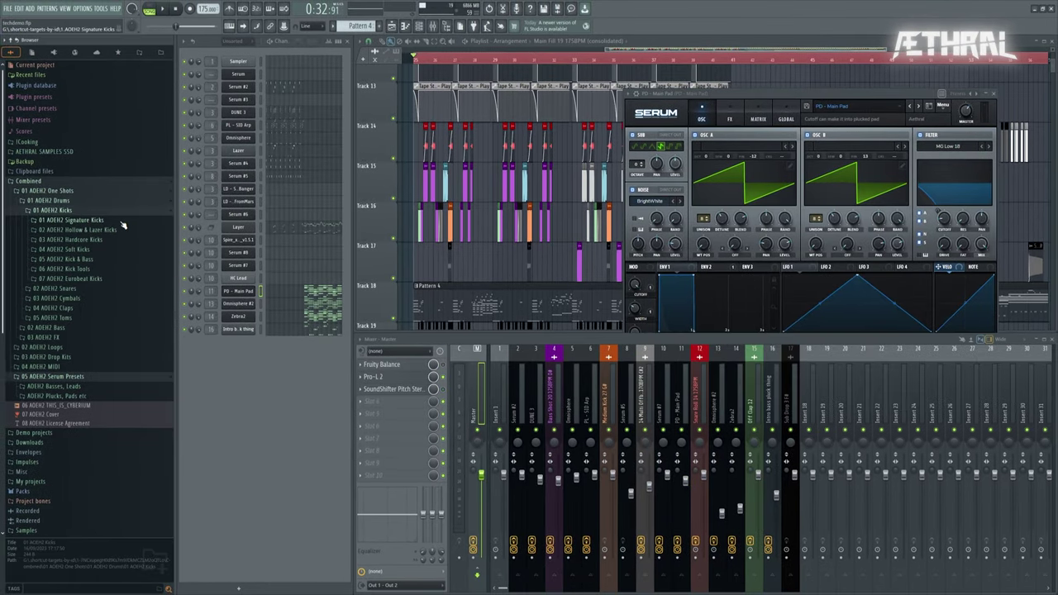
Step: Browse the kick samples in the Signature Kicks, Hollow & Lazer Kicks and Hardcore Kicks folders
click(123, 223)
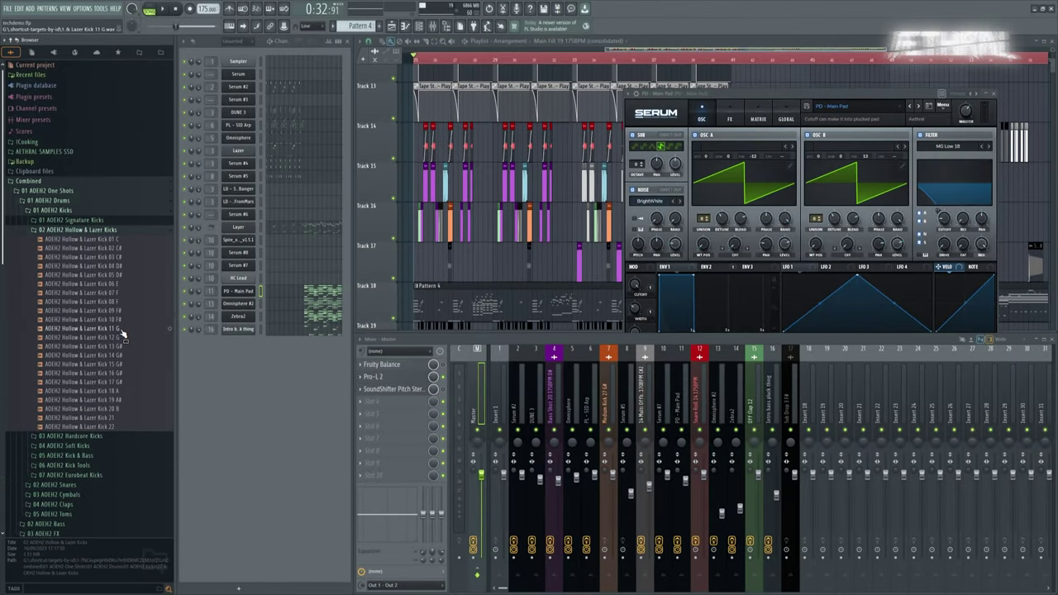
click(103, 230)
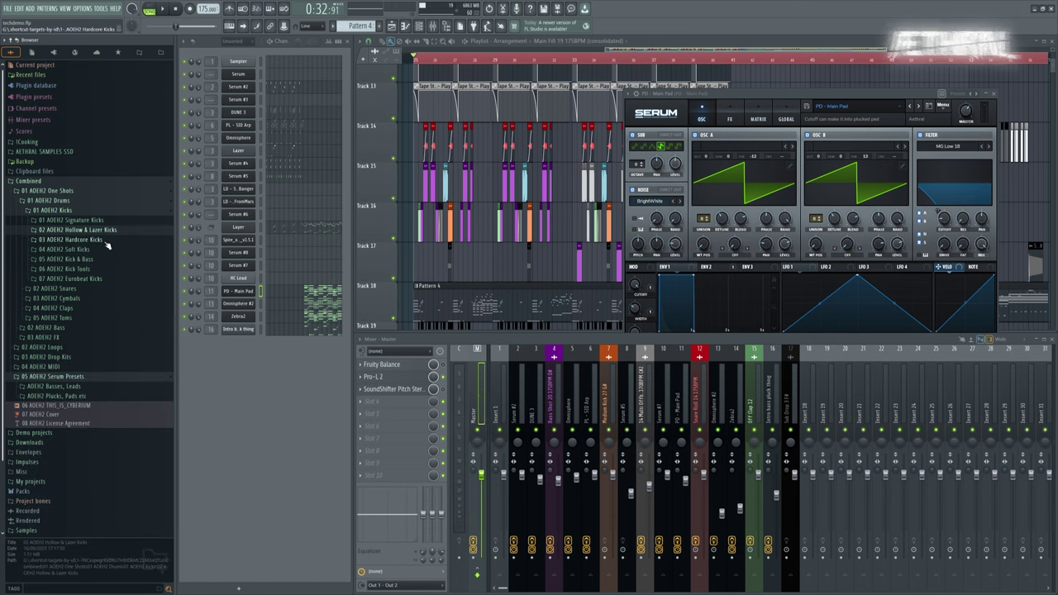
click(105, 240)
scroll(112, 273, down, 10)
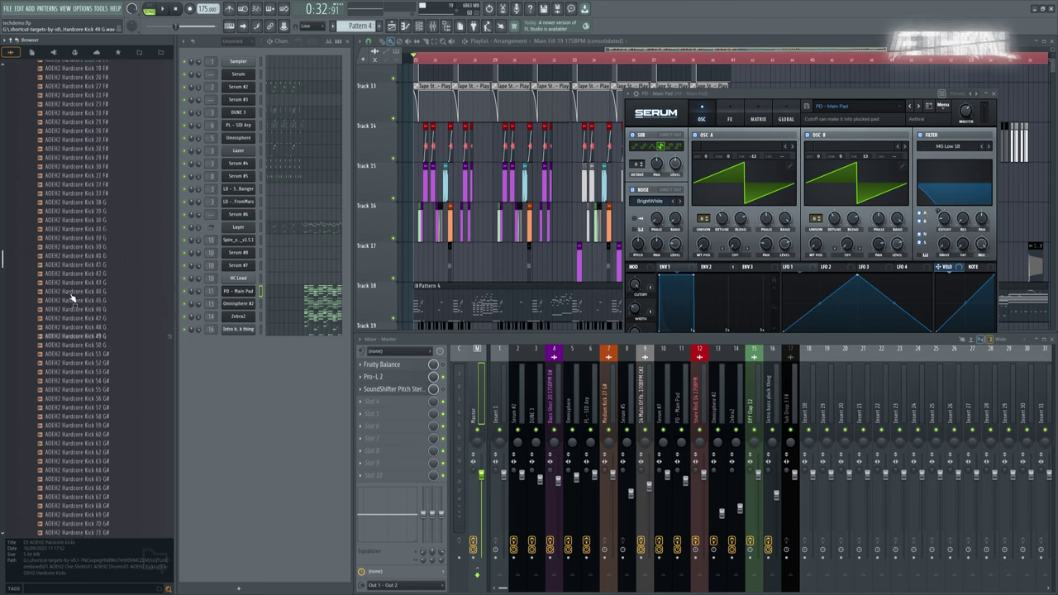
scroll(78, 306, up, 10)
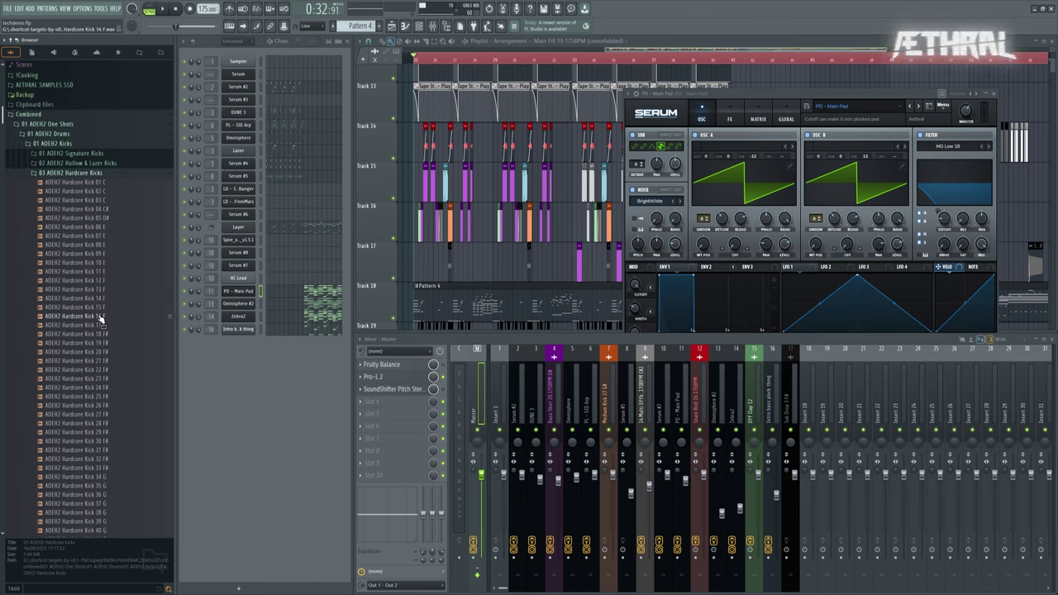
click(98, 173)
Step: Preview the Soft Kick 04 F# and 05 G samples in the Soft Kicks folder
click(104, 236)
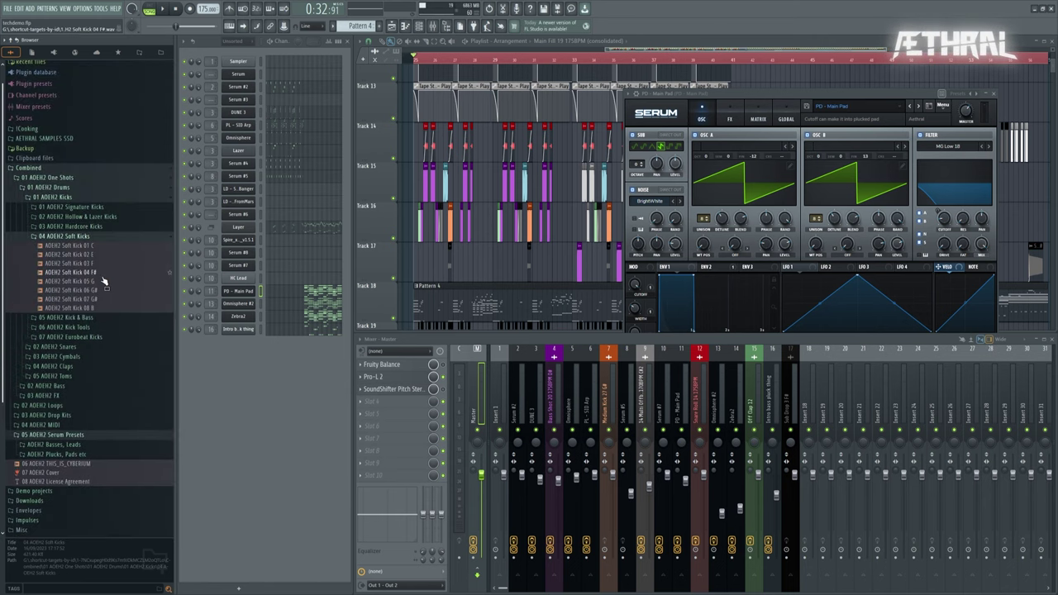
click(103, 276)
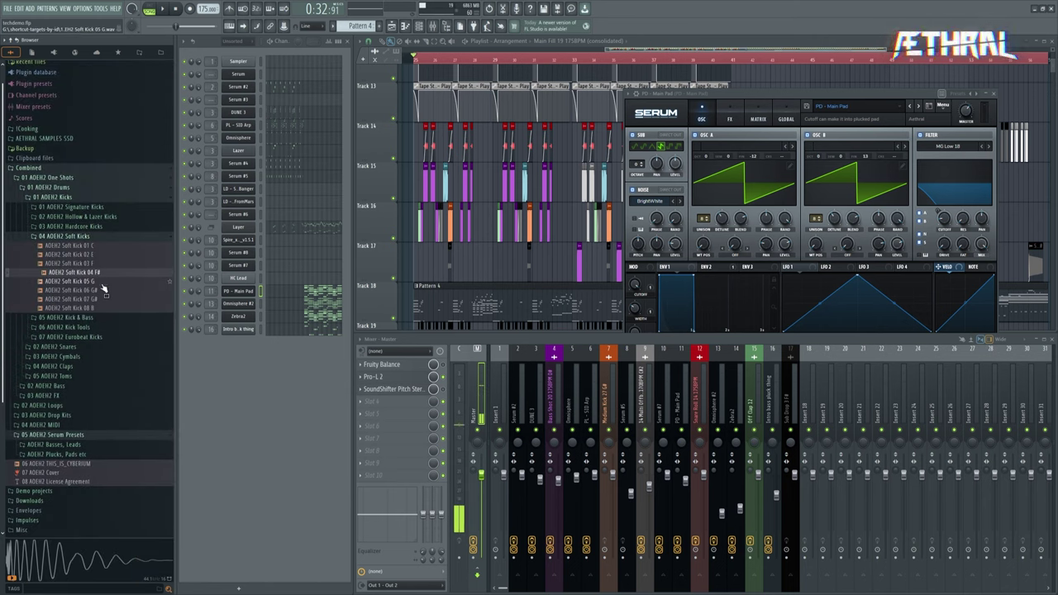
click(103, 284)
click(99, 238)
Step: Preview several samples in the Kick & Bass folder, including KickBass 23, 24, 25, 31 and 32
click(96, 247)
scroll(93, 260, down, 3)
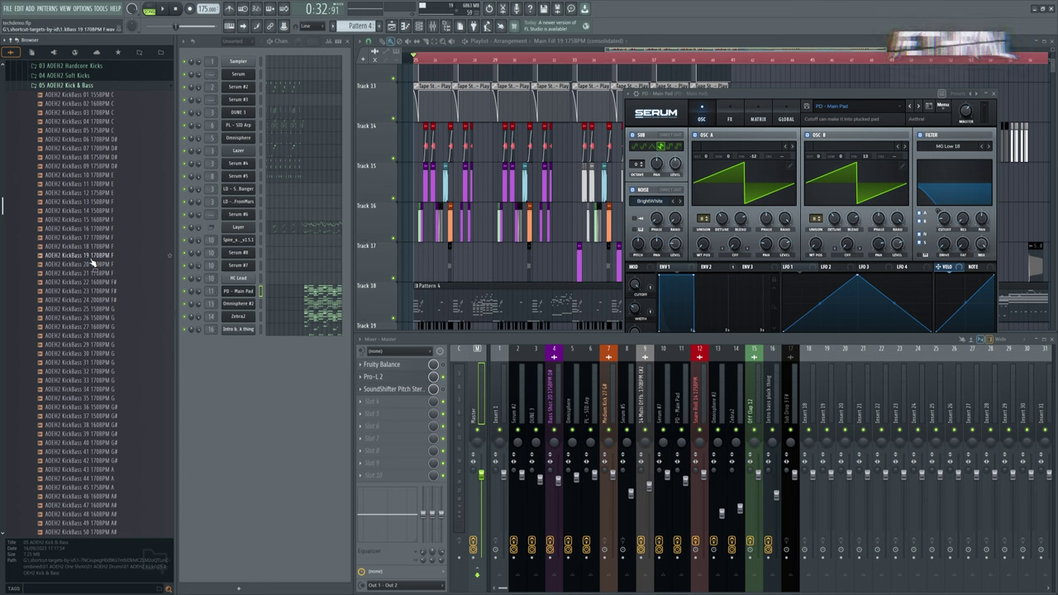
click(116, 282)
click(125, 292)
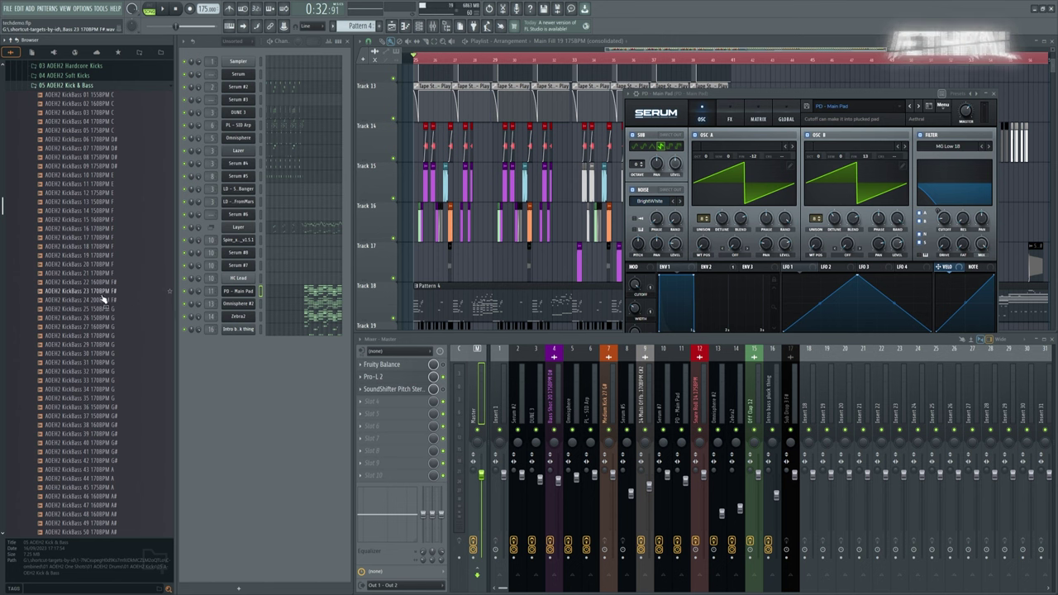
click(101, 294)
click(109, 308)
click(113, 302)
click(112, 363)
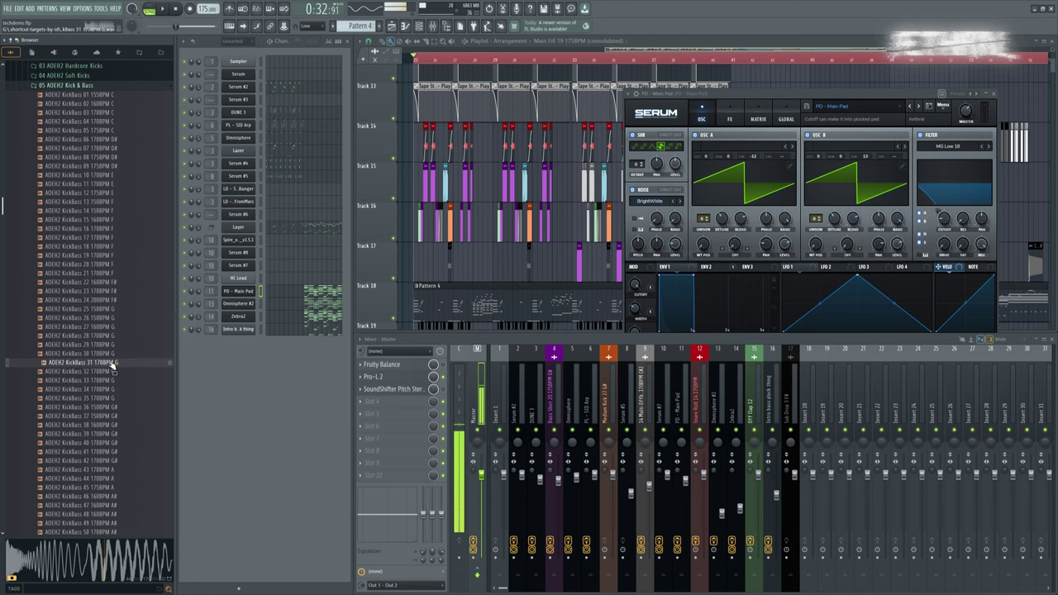
click(114, 371)
scroll(95, 405, up, 4)
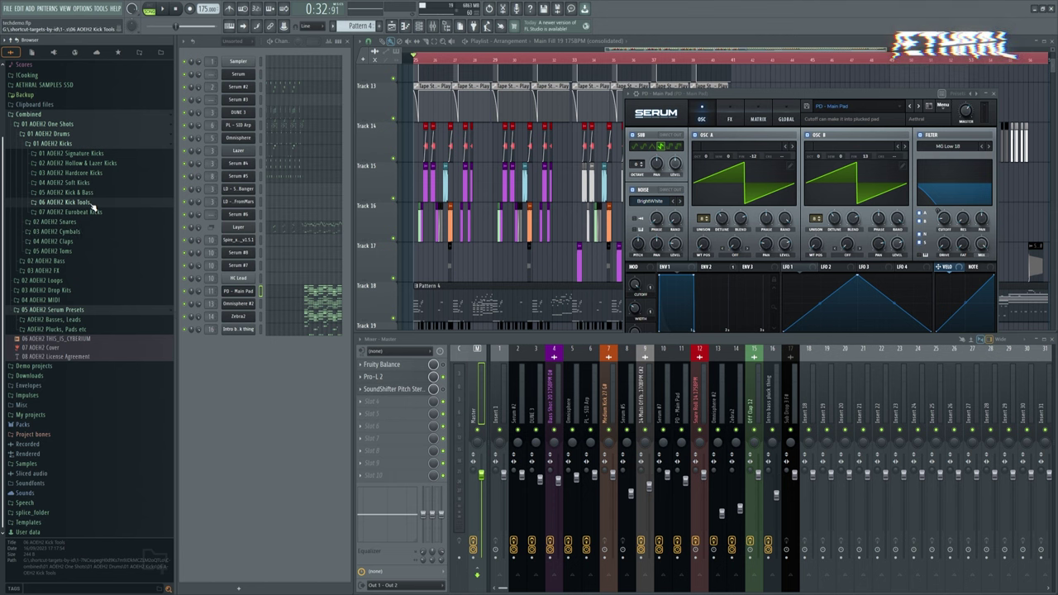
Step: Preview the E, F and F# samples of Kick Body 5 in the Kick Tools folder's Kick Bodies
click(91, 204)
click(94, 221)
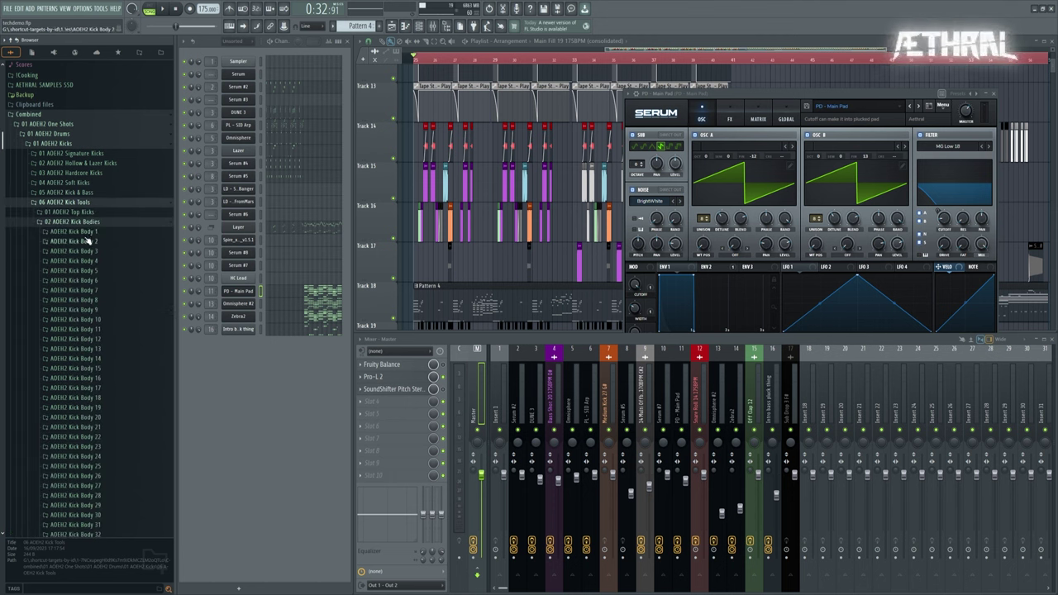
click(110, 270)
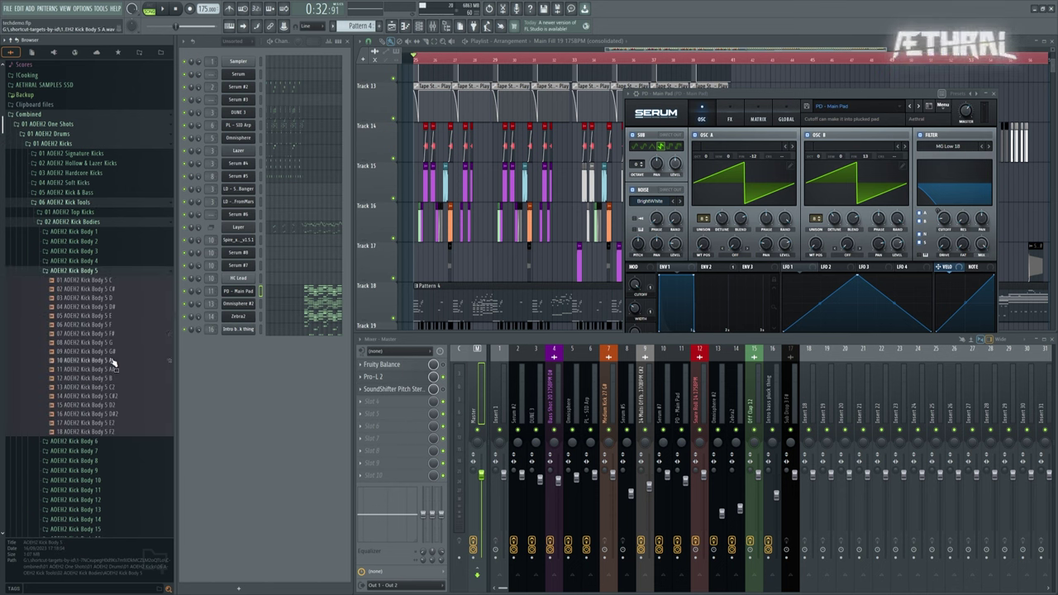
click(109, 316)
click(110, 325)
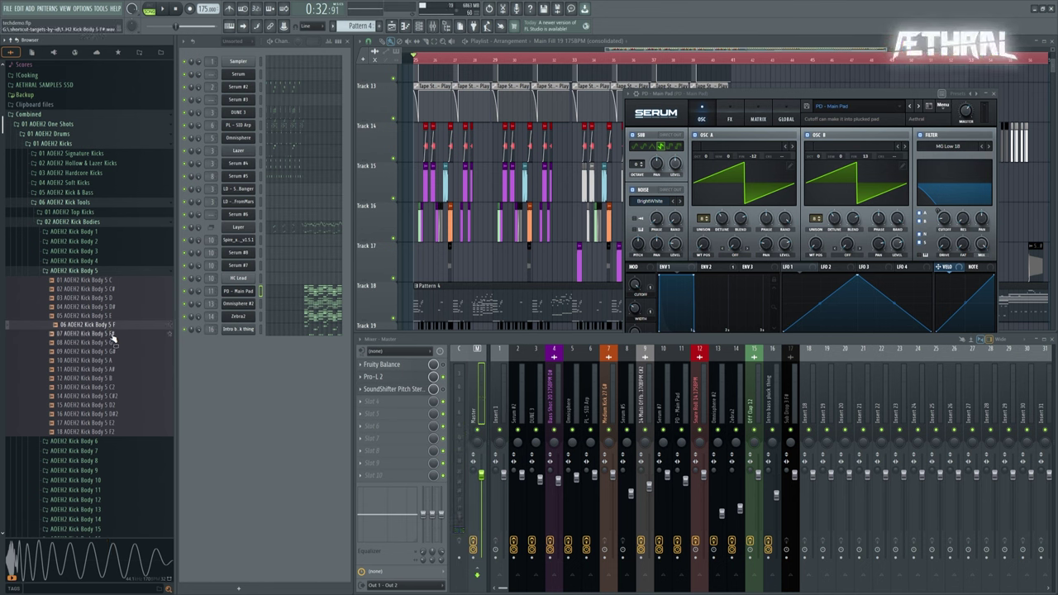
click(112, 335)
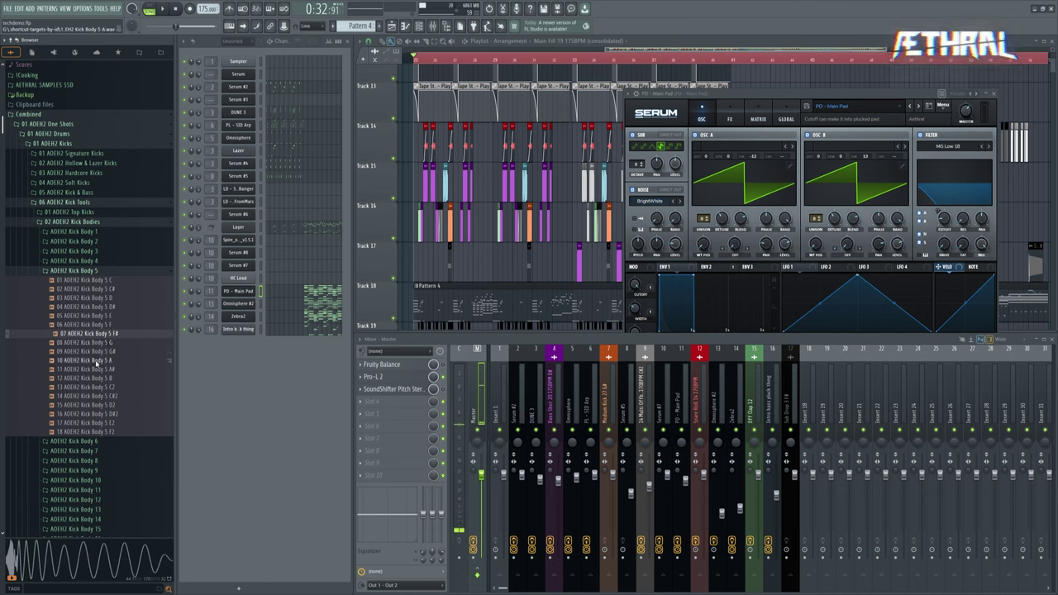
Step: Preview the G and D# samples of Kick Body 11 and collapse the Kick Bodies folder
scroll(97, 361, down, 4)
click(83, 372)
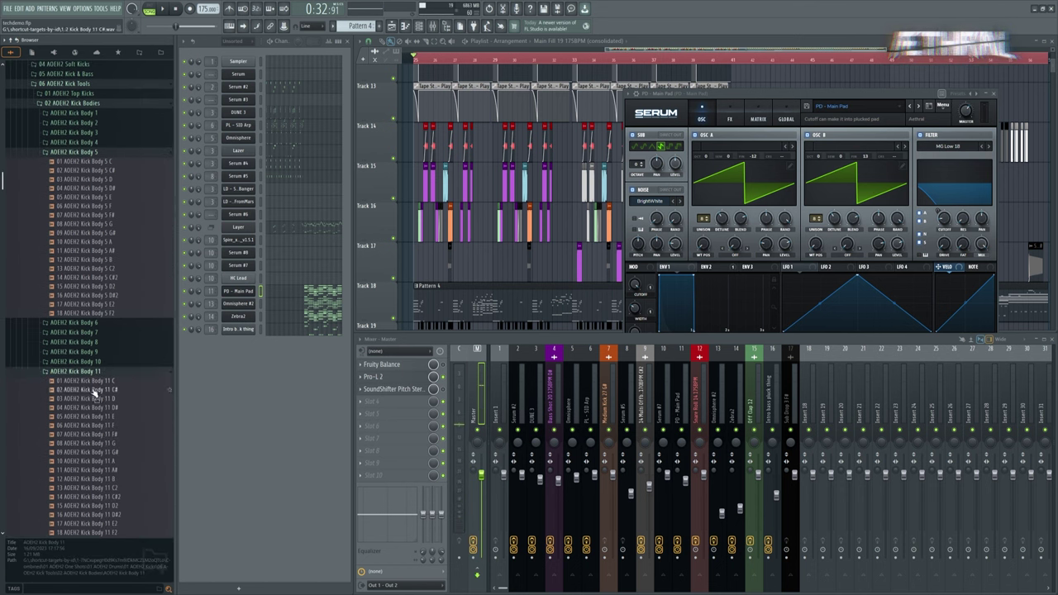
click(105, 444)
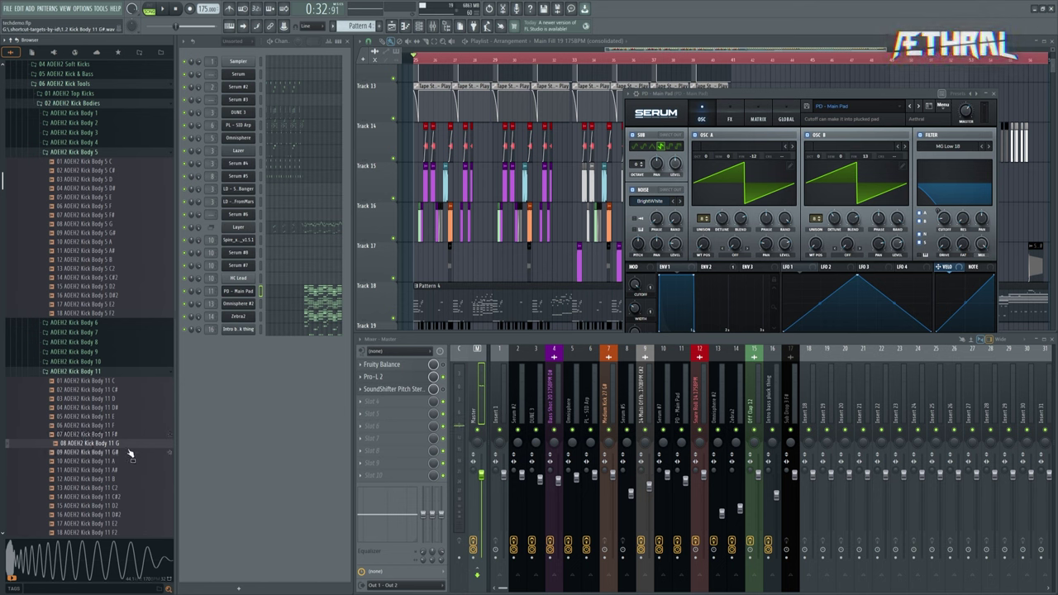
click(137, 408)
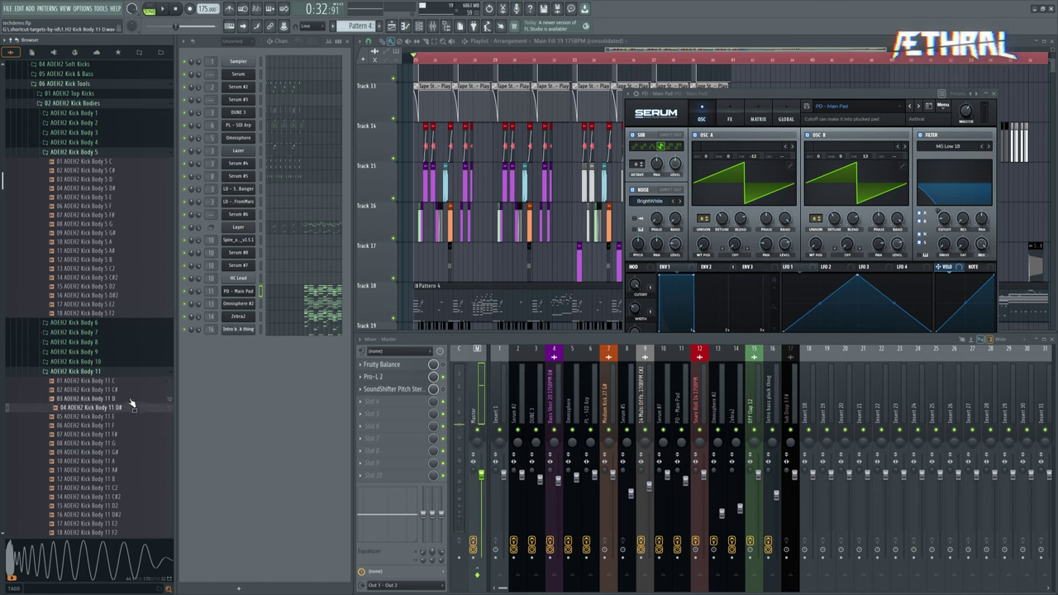
scroll(87, 318, up, 6)
click(87, 289)
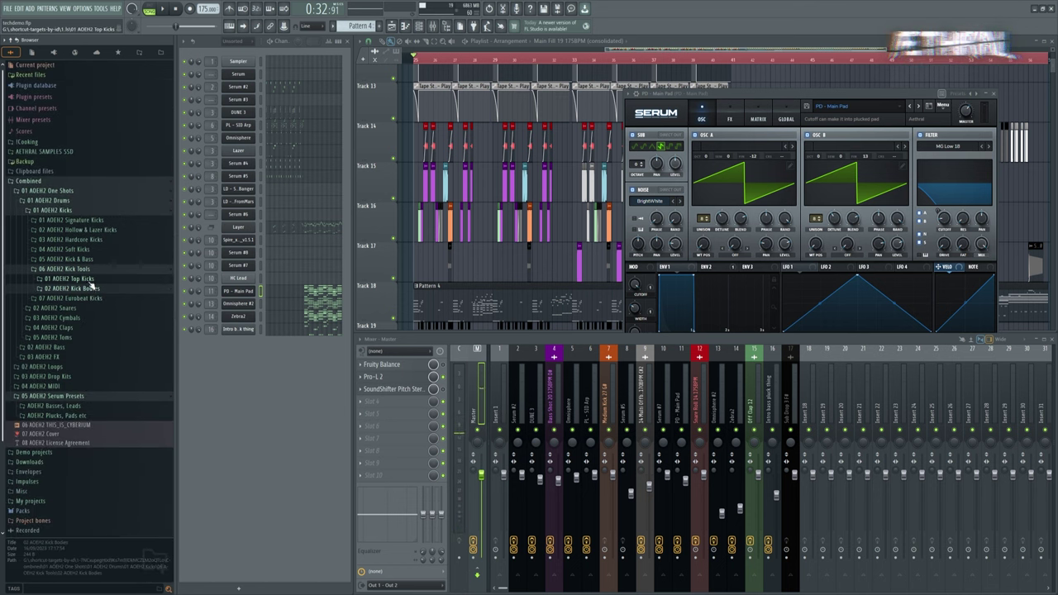
Step: Preview Top Kick 29 and 30 in the Top Kicks folder and collapse the Kick Tools folder
click(81, 279)
scroll(98, 363, down, 5)
click(96, 400)
click(96, 409)
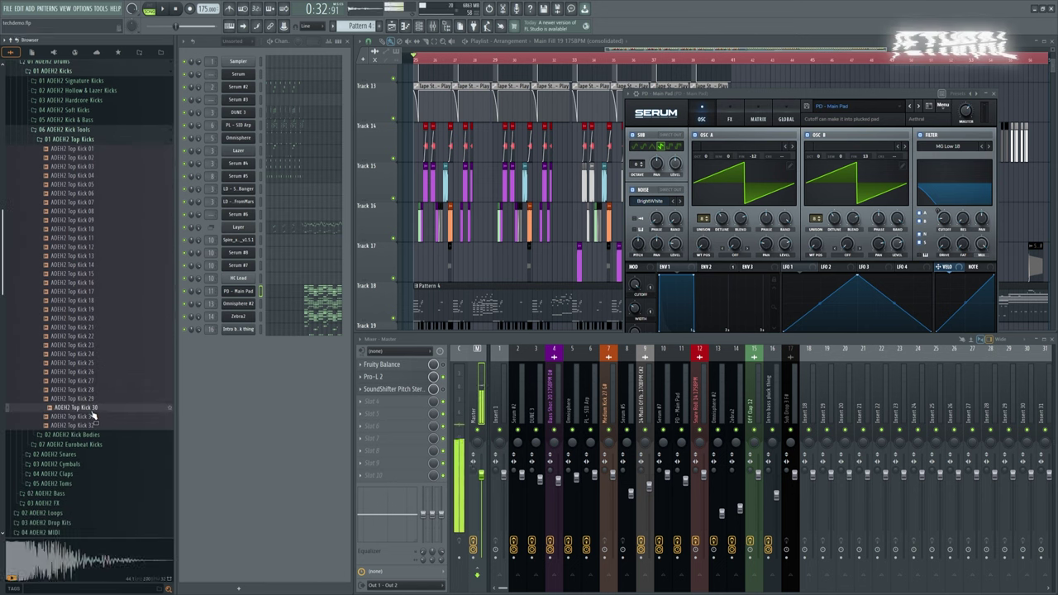
scroll(94, 402, up, 5)
click(87, 270)
Step: Preview Eurobeat Kick samples 03 through 08 in the Eurobeat Kicks folder
click(89, 280)
click(91, 306)
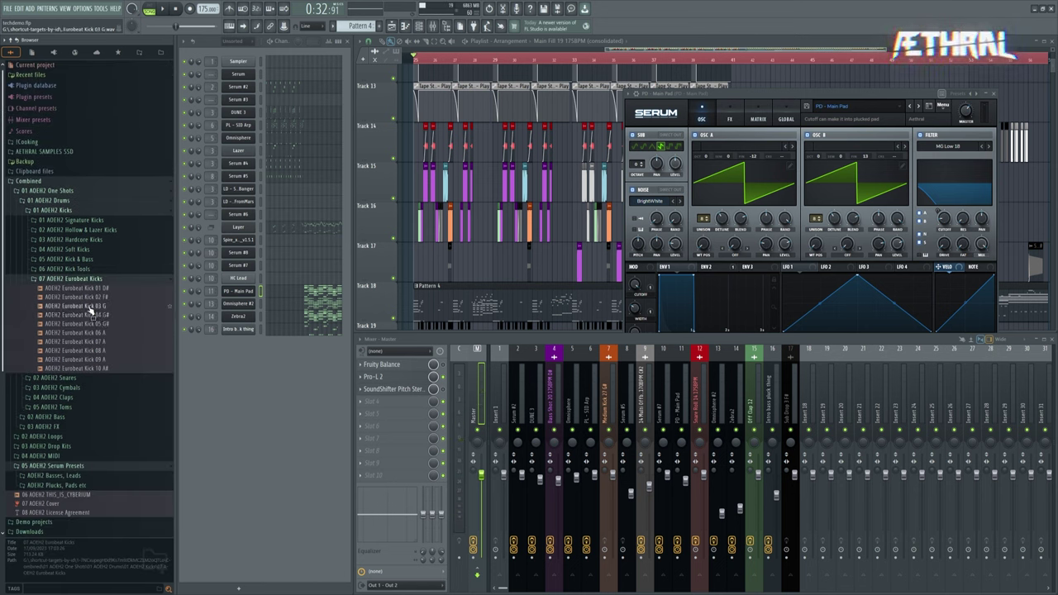
click(91, 315)
click(91, 324)
click(91, 332)
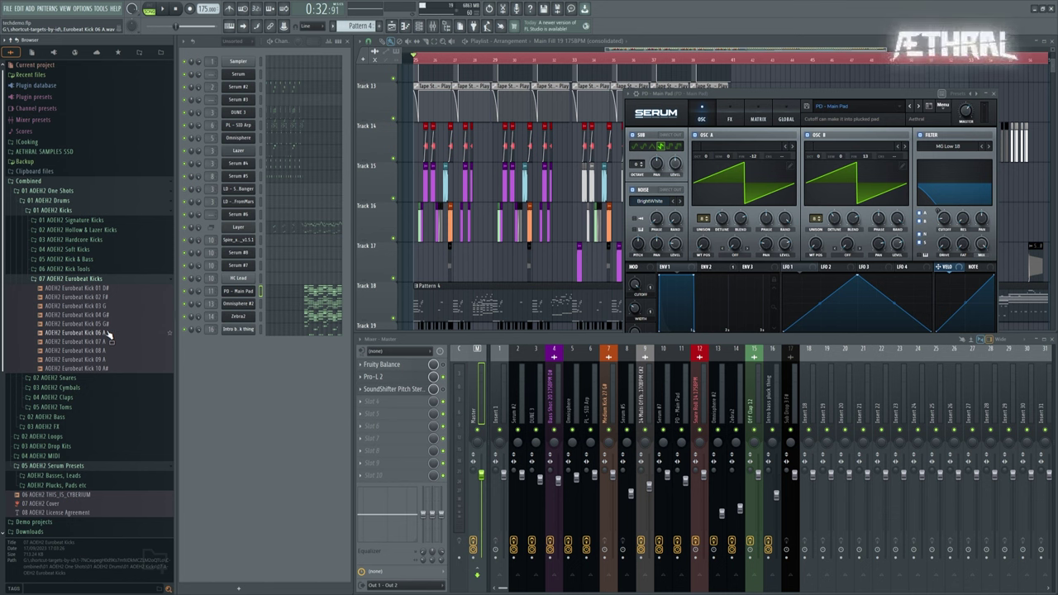
click(105, 342)
click(106, 350)
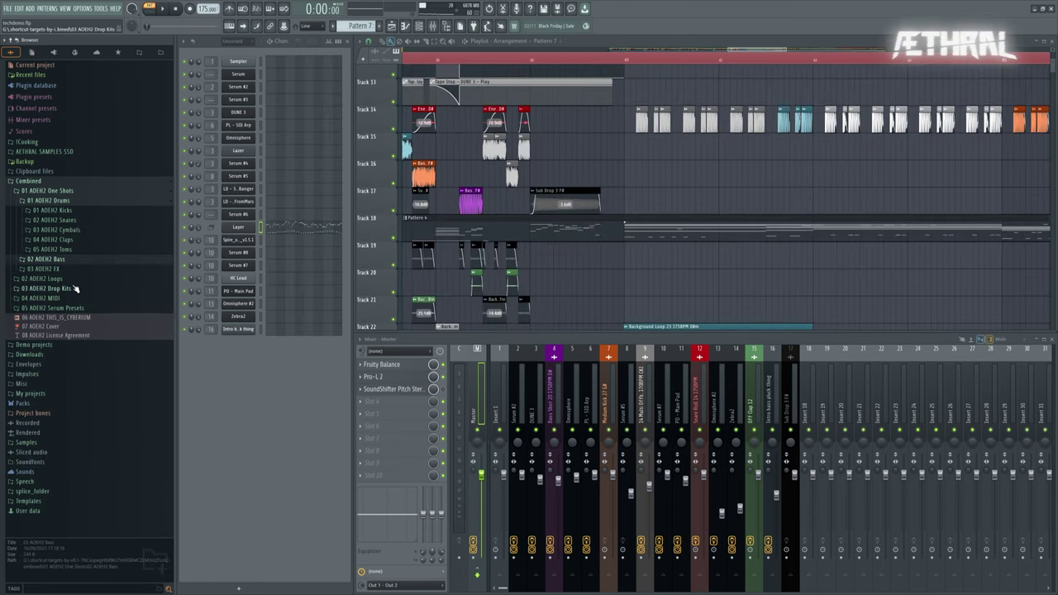
Step: Preview the G, F# and F samples of Multi Offbeat 07 175BPM within the Bass folder's Multis
click(76, 261)
click(83, 269)
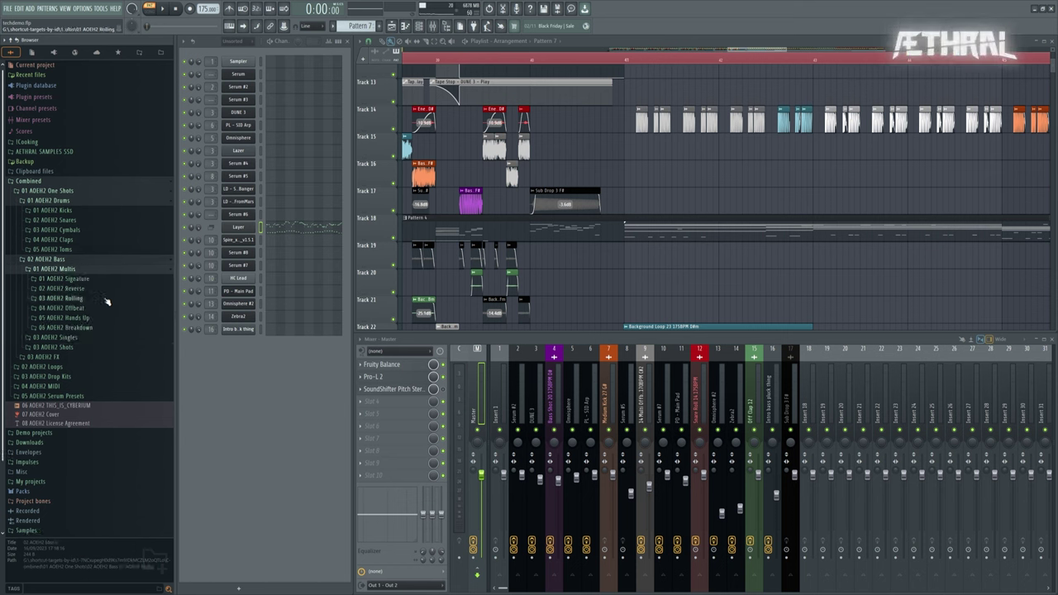
click(106, 307)
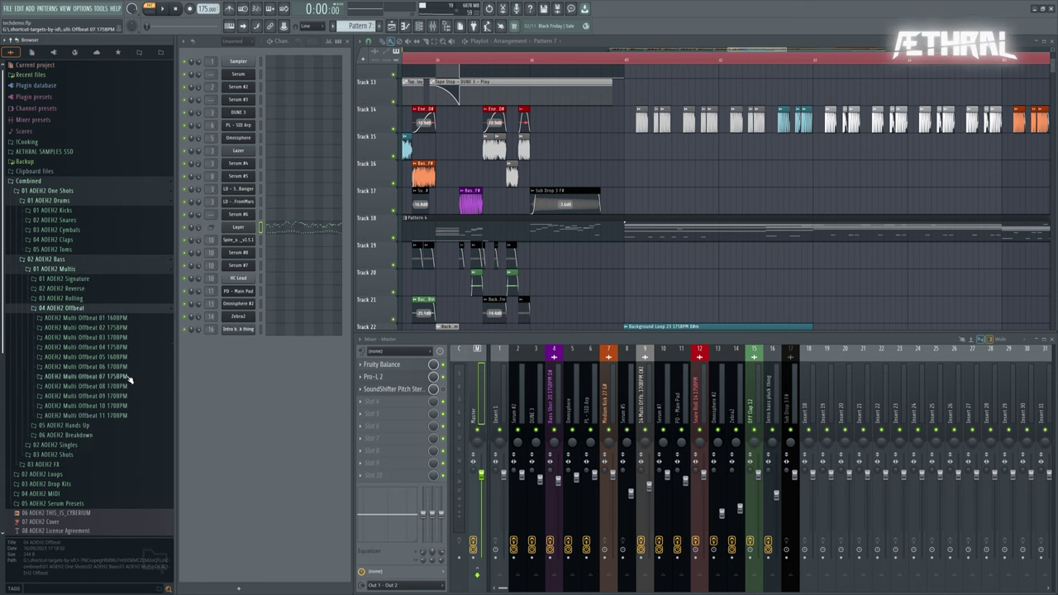
click(127, 377)
click(126, 445)
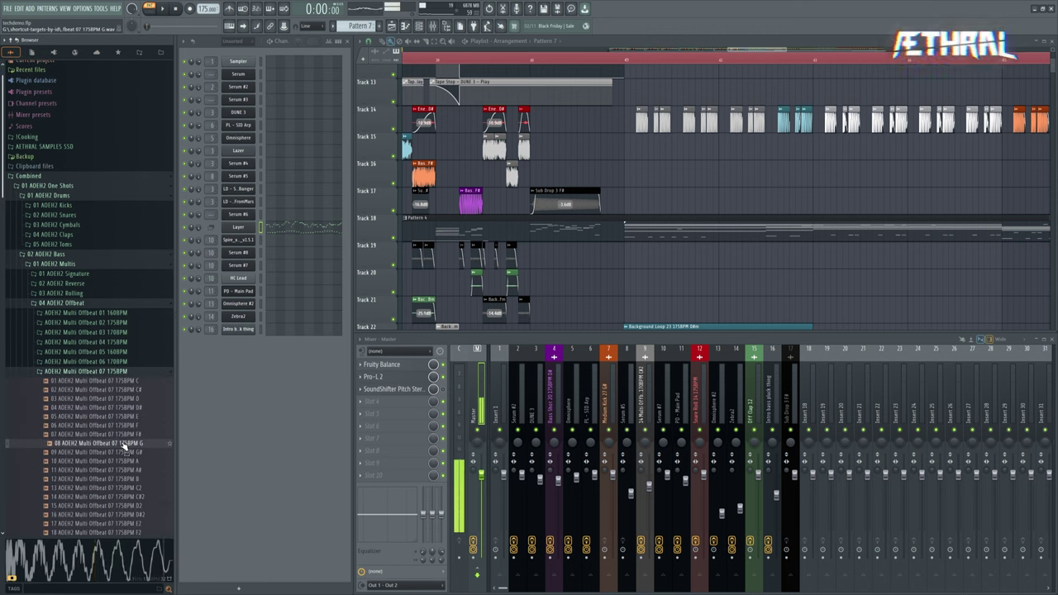
click(126, 437)
click(127, 427)
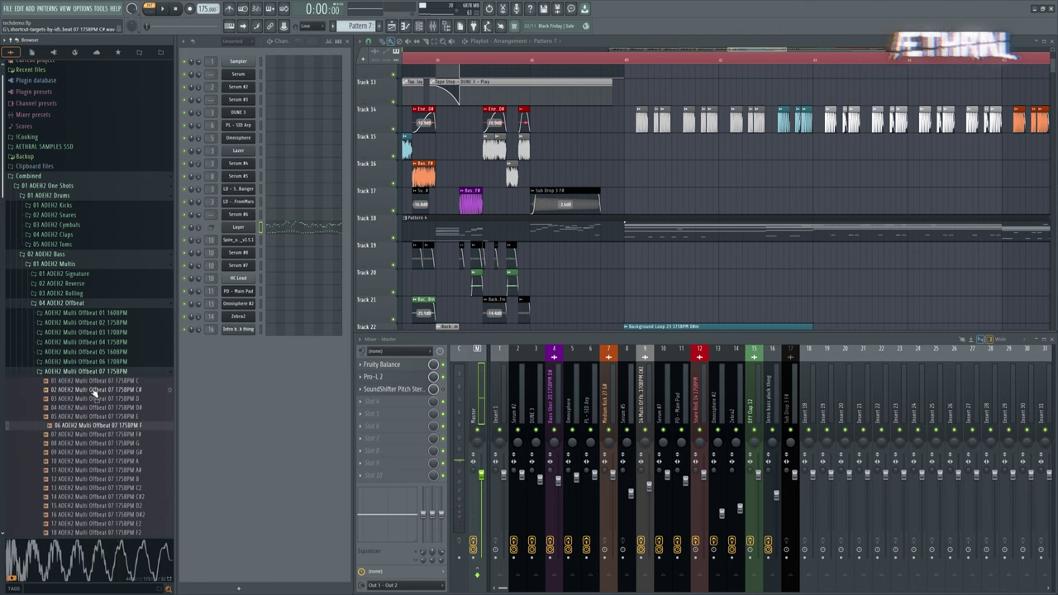
Step: Preview the F# sample of Multi Offbeat 08 170BPM and collapse the Offbeat folder
scroll(103, 459, down, 3)
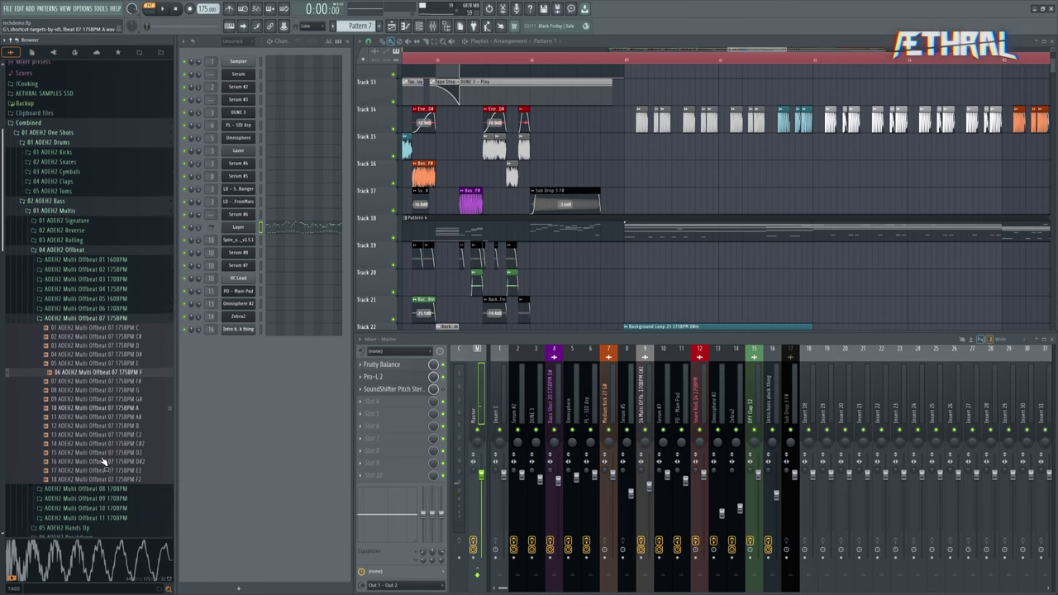
click(122, 319)
click(129, 329)
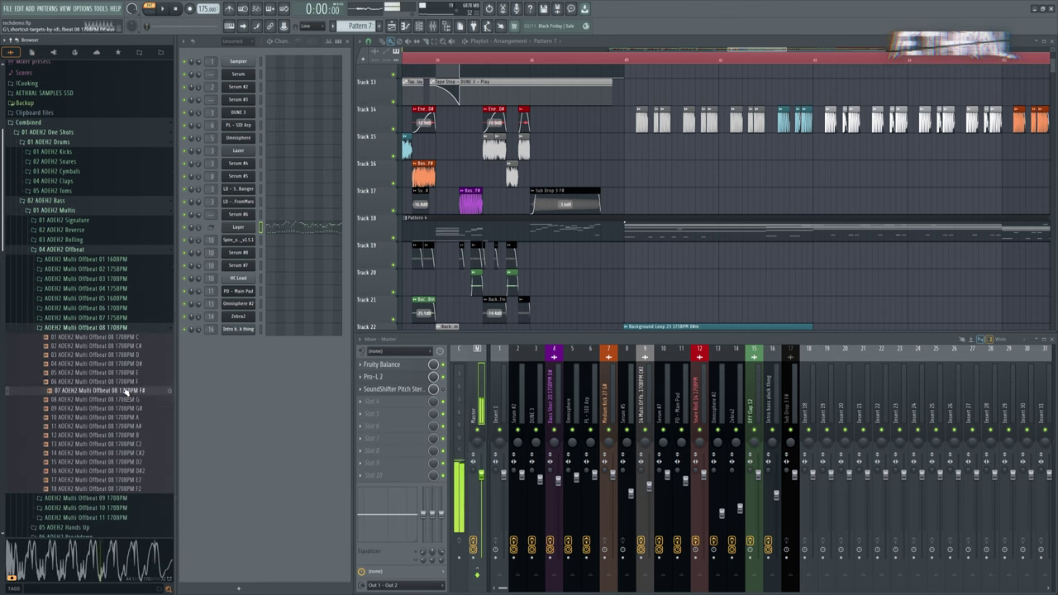
click(91, 250)
Step: Preview the B and G# samples of Multi Rolling 08 175BPM in the Rolling folder
click(102, 239)
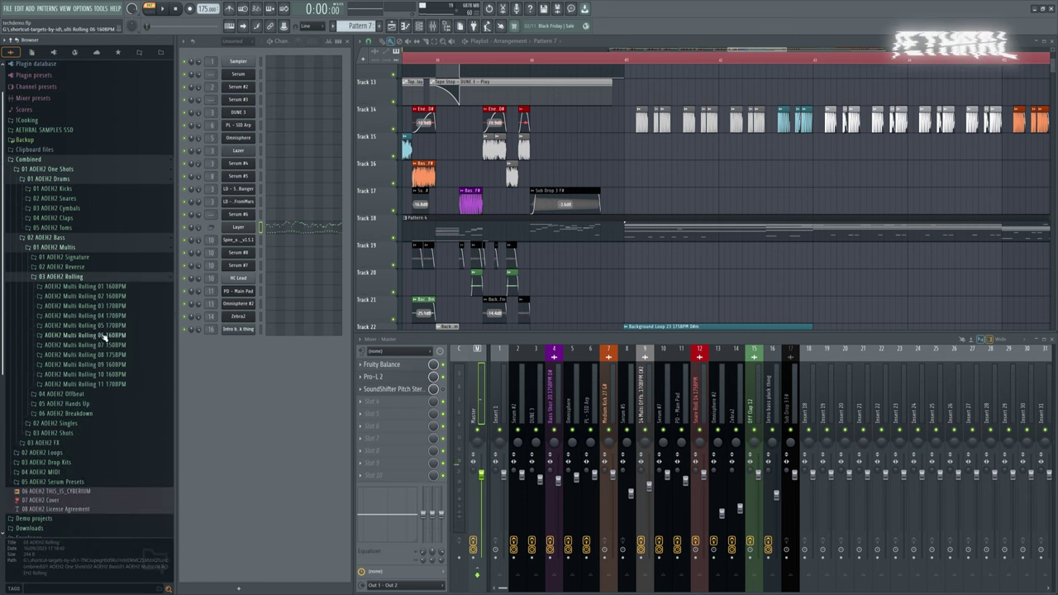
click(102, 359)
click(99, 310)
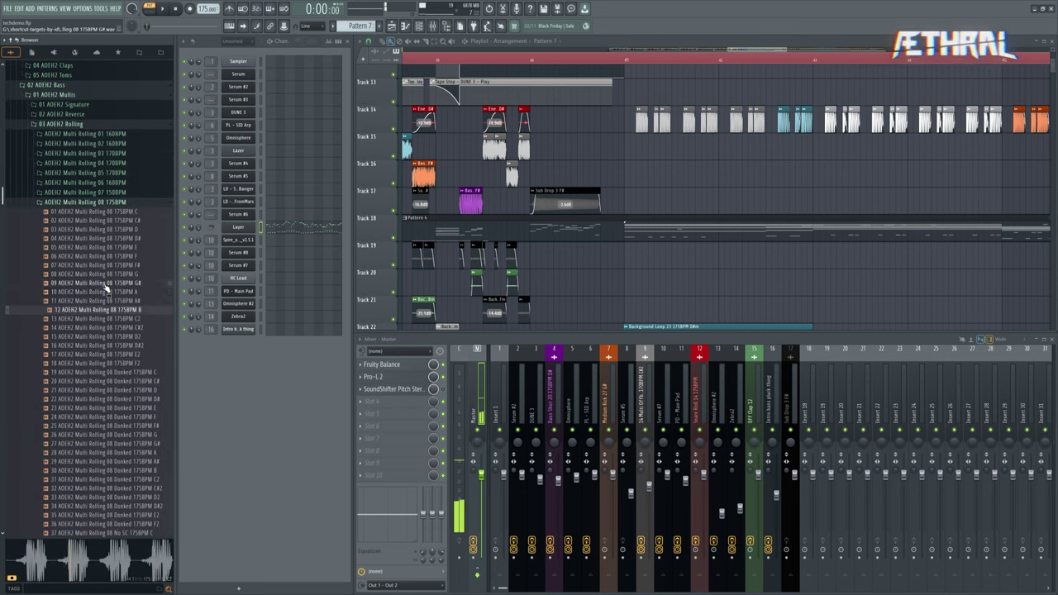
click(105, 283)
click(90, 125)
Step: Preview the G# sample of Multi Reverse 09 175BPM and collapse the Reverse folder
click(87, 355)
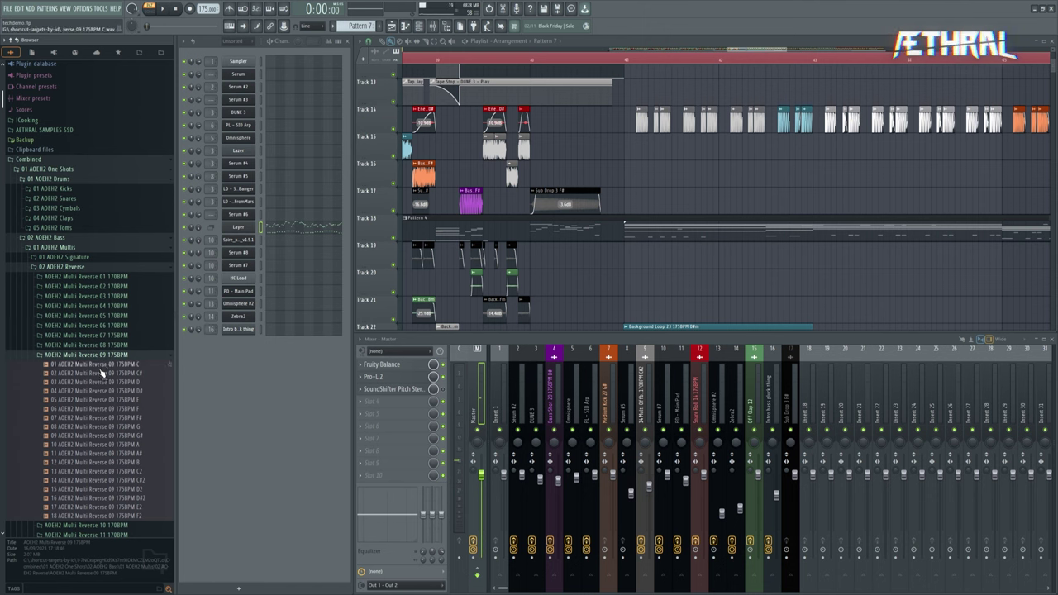
click(99, 435)
click(81, 268)
Step: Browse the Signature bass multis, previewing samples from HappyLucky 235BPM and Resonate 175BPM
click(85, 258)
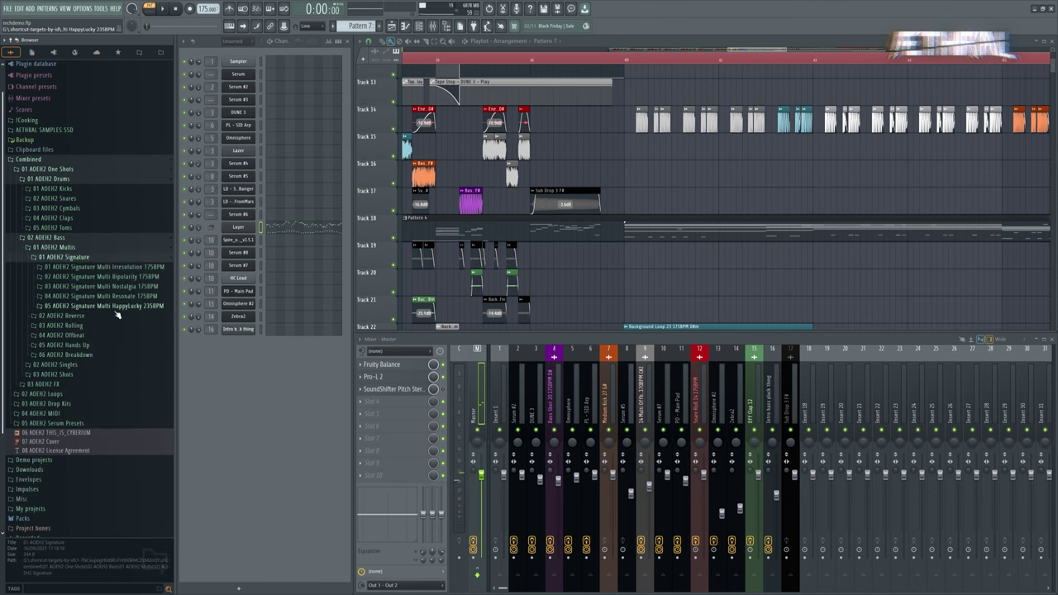
click(116, 307)
click(116, 337)
click(112, 274)
click(109, 204)
click(115, 301)
click(118, 212)
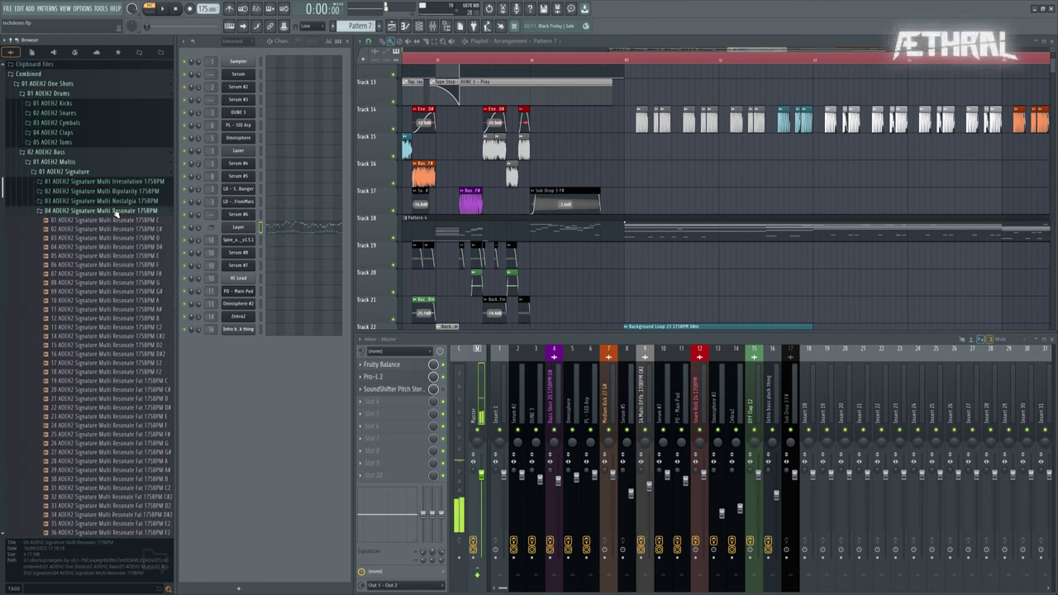
click(88, 257)
Step: Preview the G sample of Multi Hands Up 02 140BPM and collapse the Hands Up folder
click(115, 319)
click(113, 390)
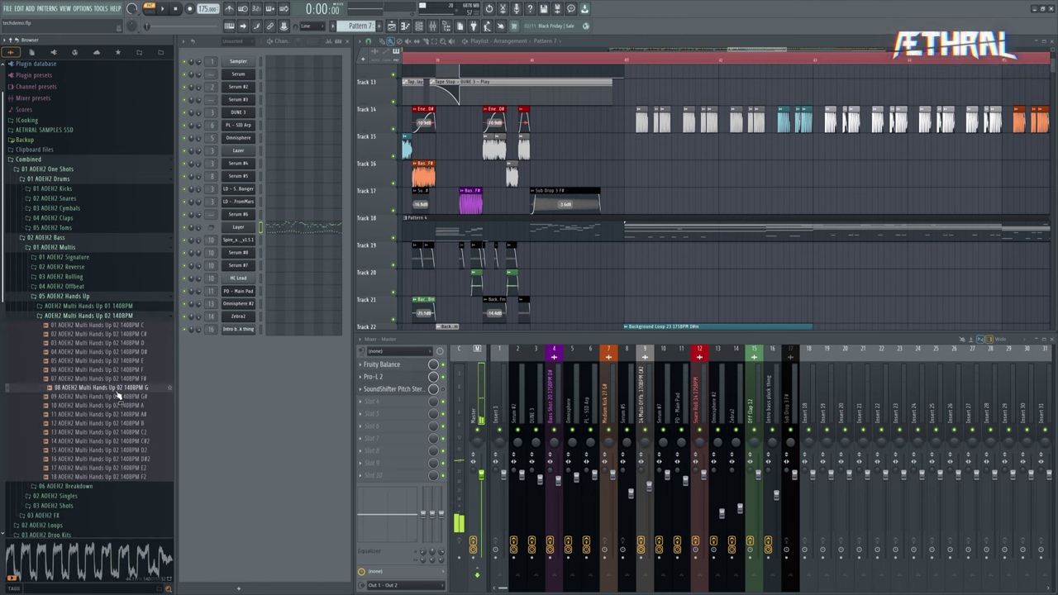
click(85, 298)
Step: Browse the single bass samples in the Singles folder
click(78, 319)
scroll(90, 361, down, 3)
scroll(90, 360, up, 3)
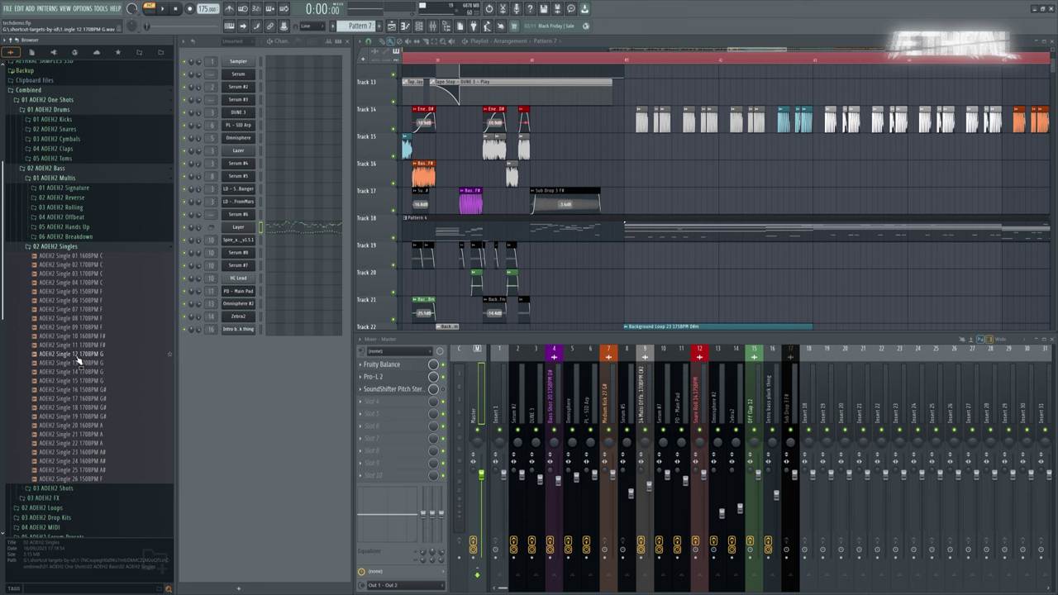
Step: Preview the bass samples Single 10 160BPM F# and Single 09 170BPM F, and collapse the Singles folder
click(101, 337)
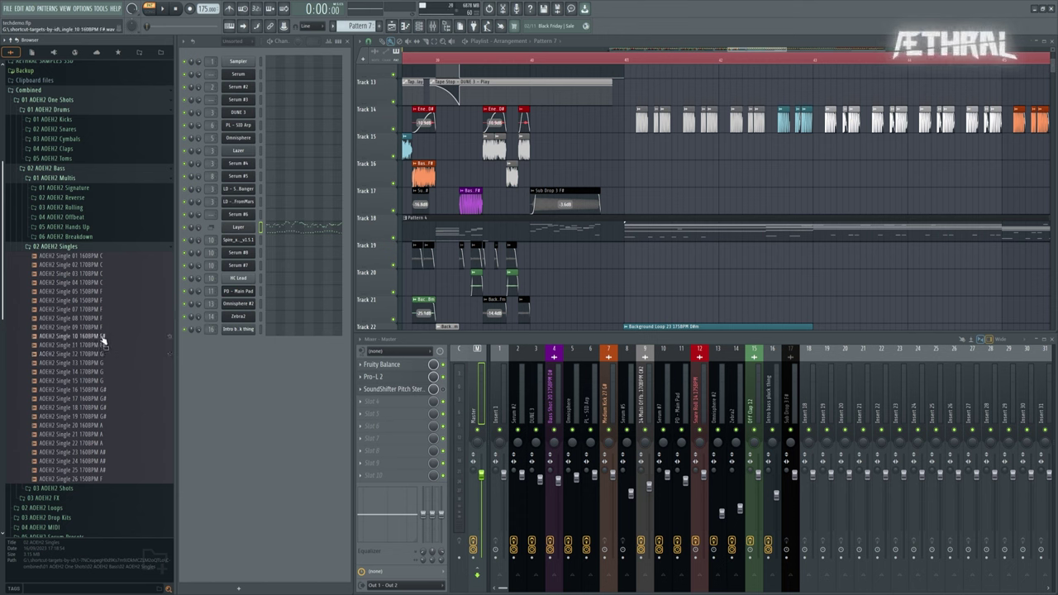
click(114, 338)
click(108, 329)
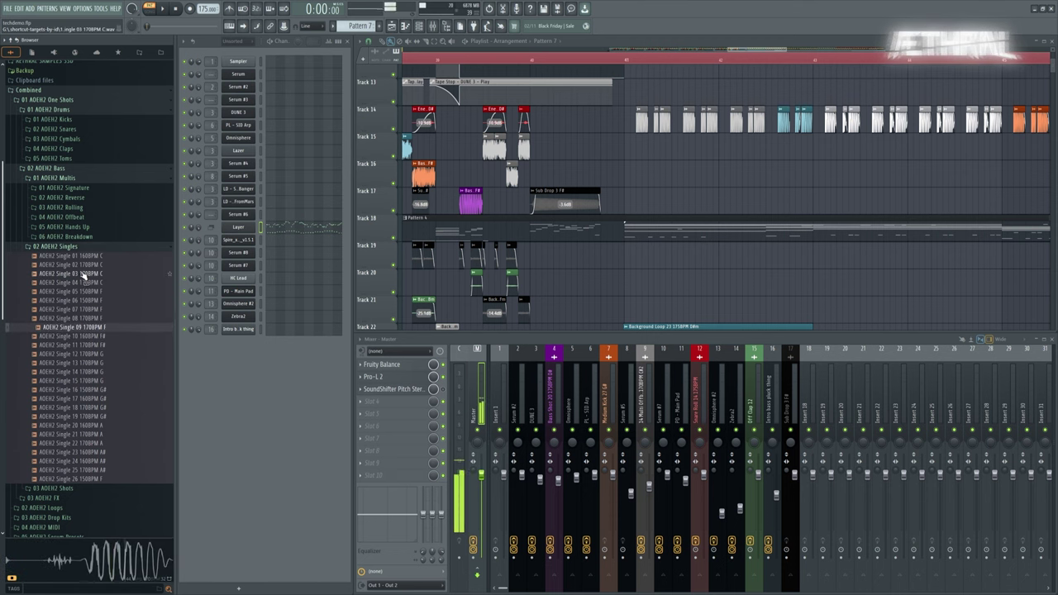
click(76, 247)
Step: Open the bass Shots folder and browse through its bass shot samples
click(71, 280)
scroll(113, 405, down, 15)
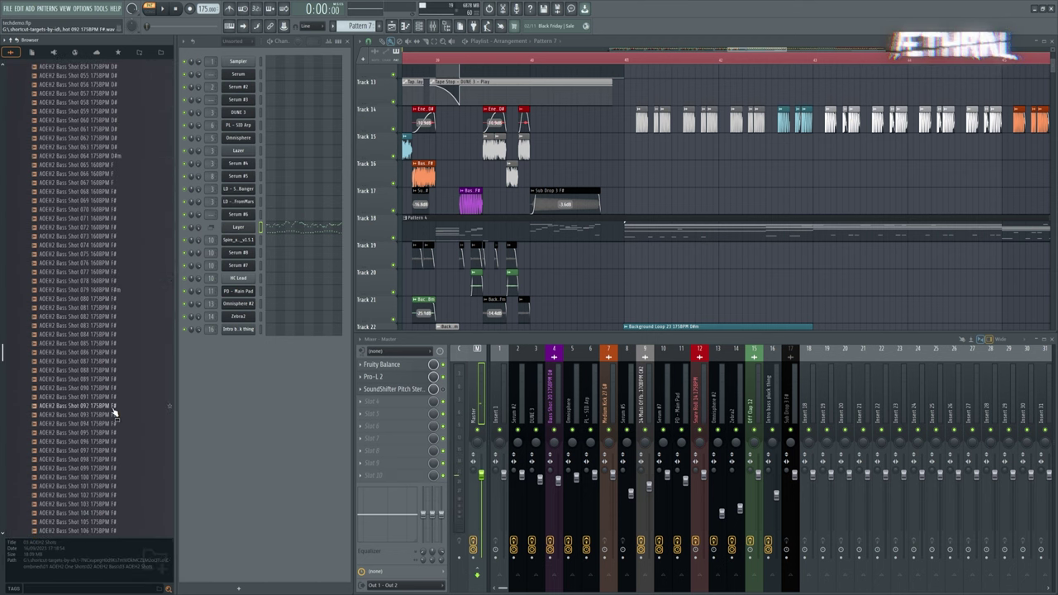
scroll(568, 210, up, 5)
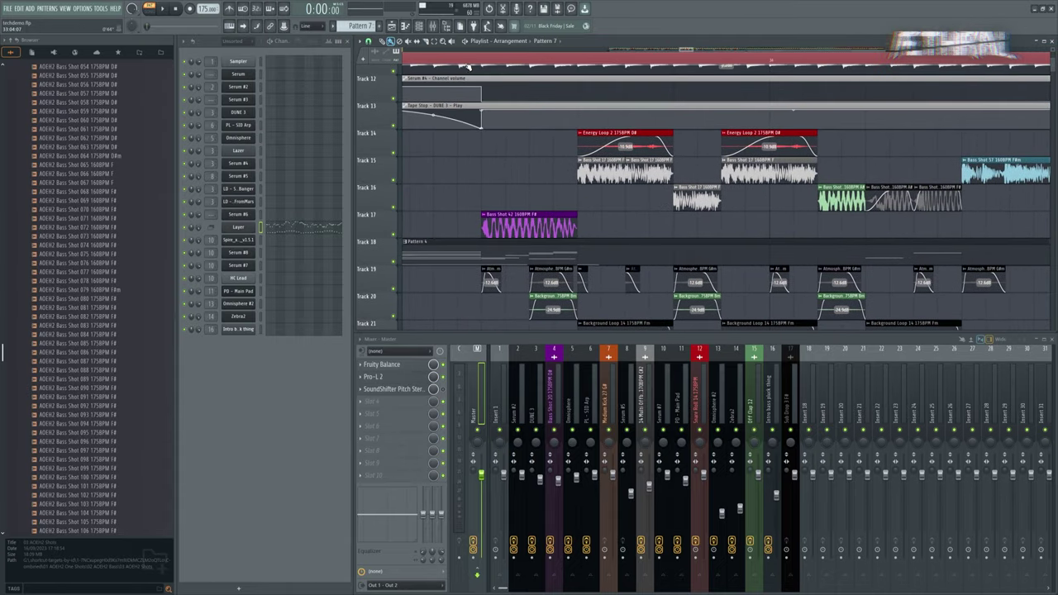
Step: Play the playlist section containing the bass shot clips, and preview several samples from the bass Shots folder
click(456, 57)
key(space)
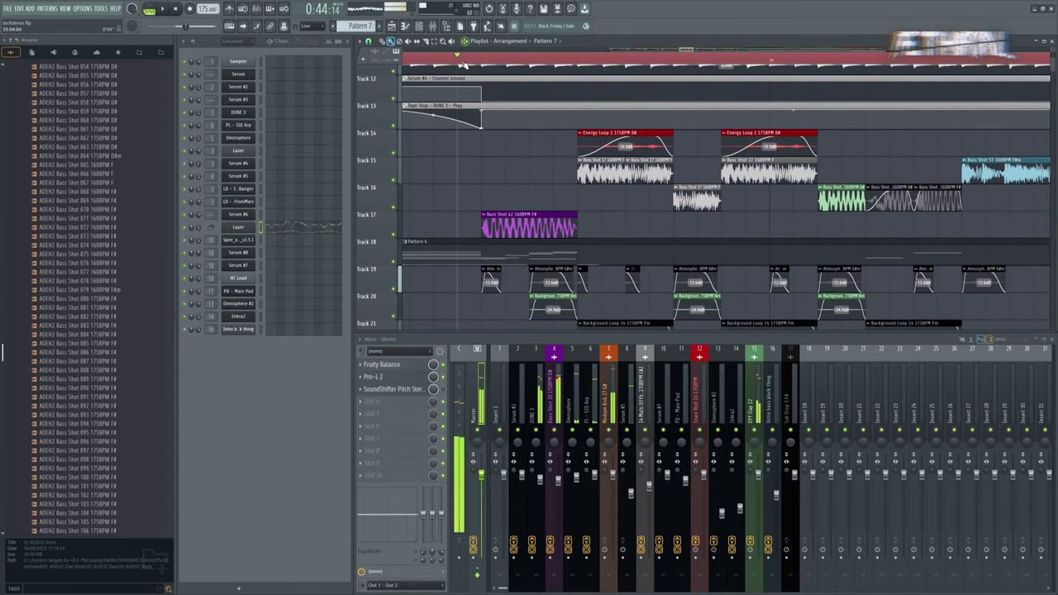
click(109, 282)
click(109, 292)
click(105, 334)
click(103, 379)
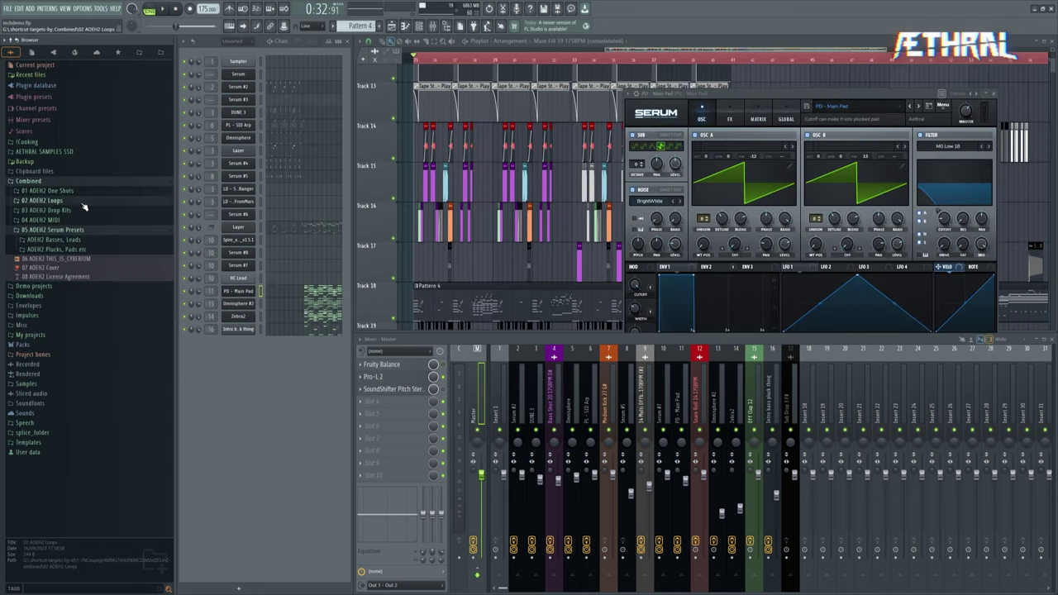
Step: Open the Full Loops folder within the Drum Loops and preview the signature loops Nostalgia 175BPM and Chill Saikai 170BPM
click(129, 290)
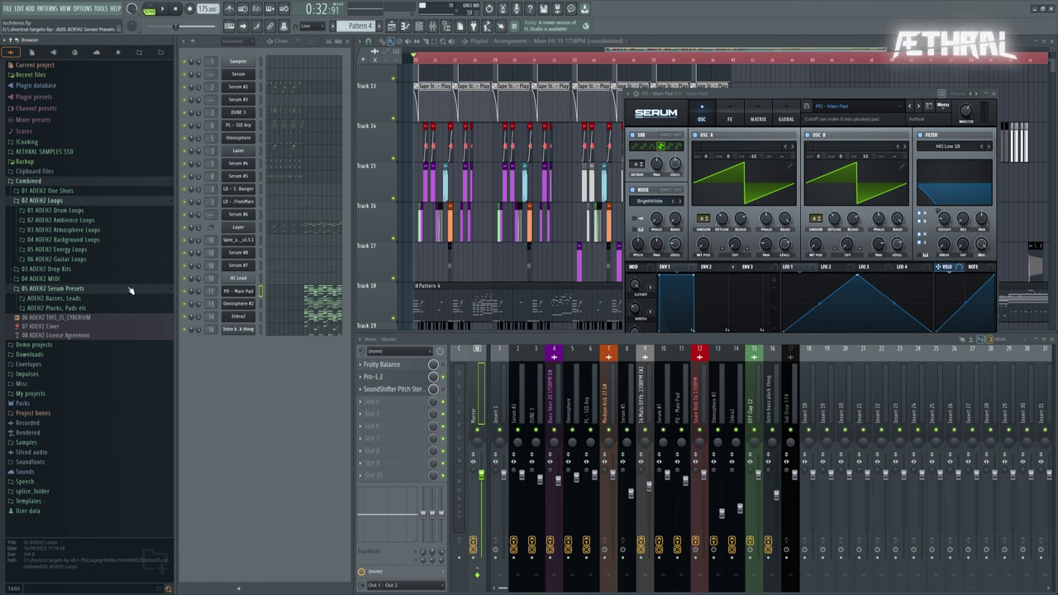
click(87, 211)
click(87, 221)
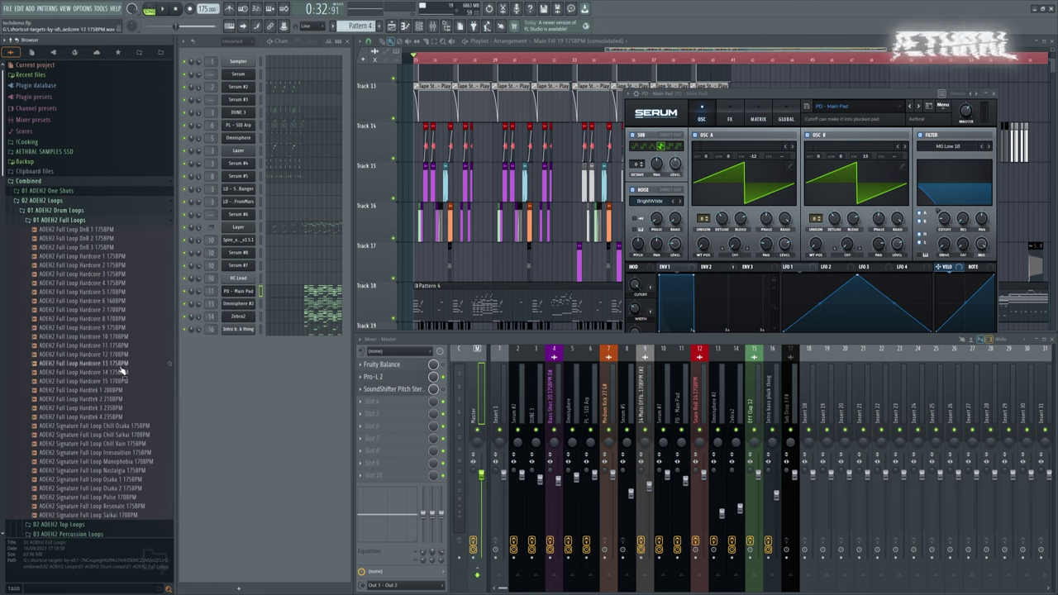
click(124, 471)
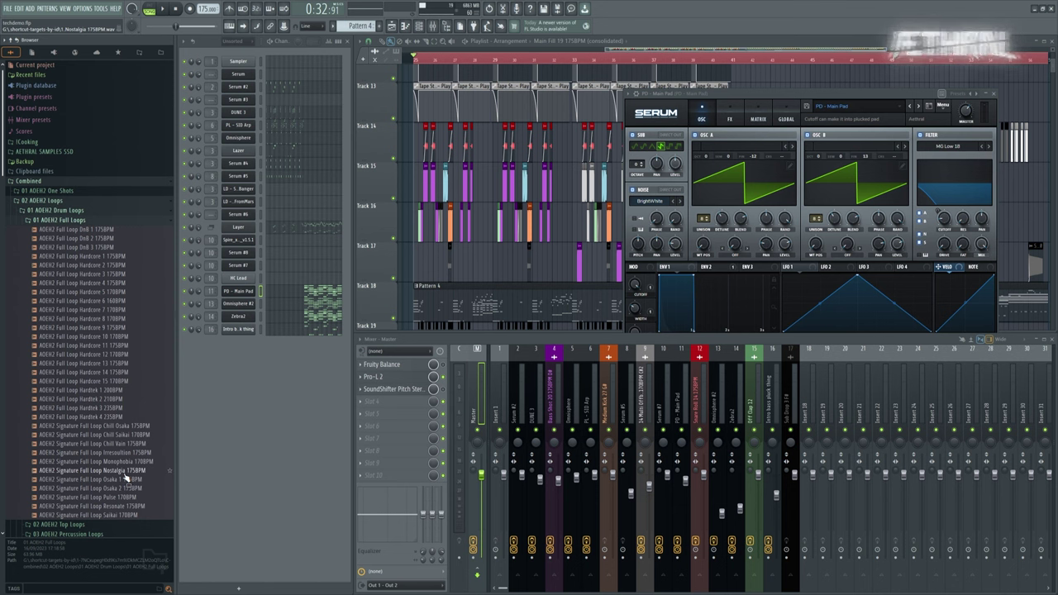
click(107, 435)
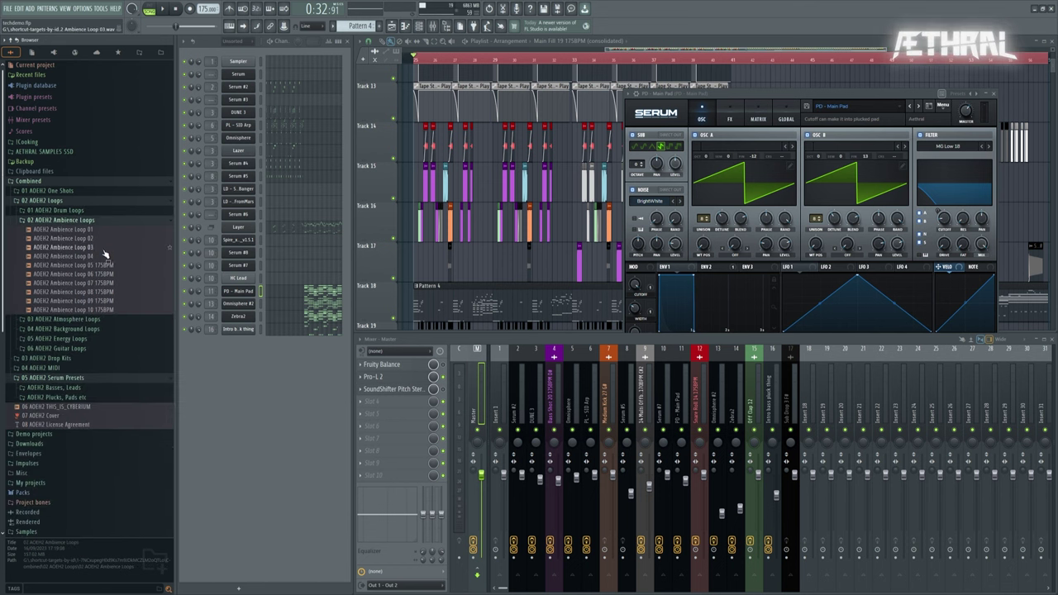
Step: Preview Ambience Loops 07 175BPM, 01 and 05 175BPM, and collapse the Ambience Loops folder
click(109, 283)
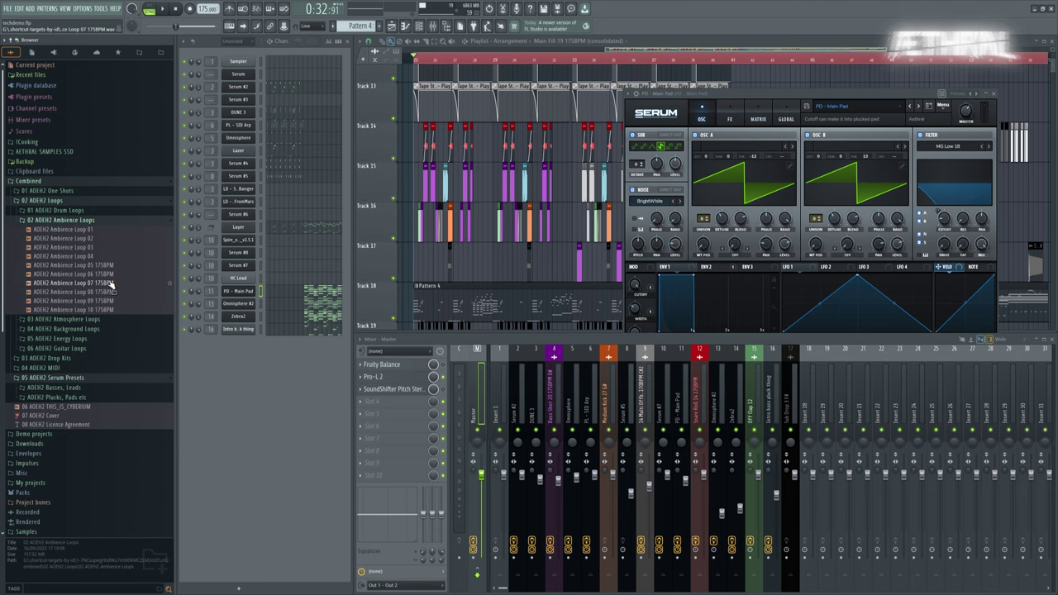
click(76, 230)
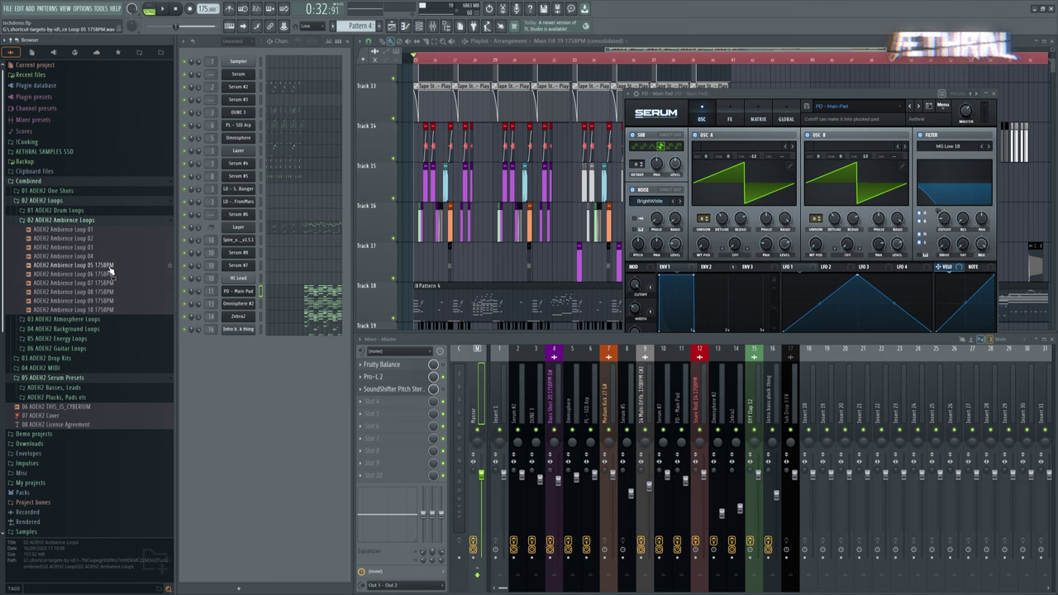
click(106, 266)
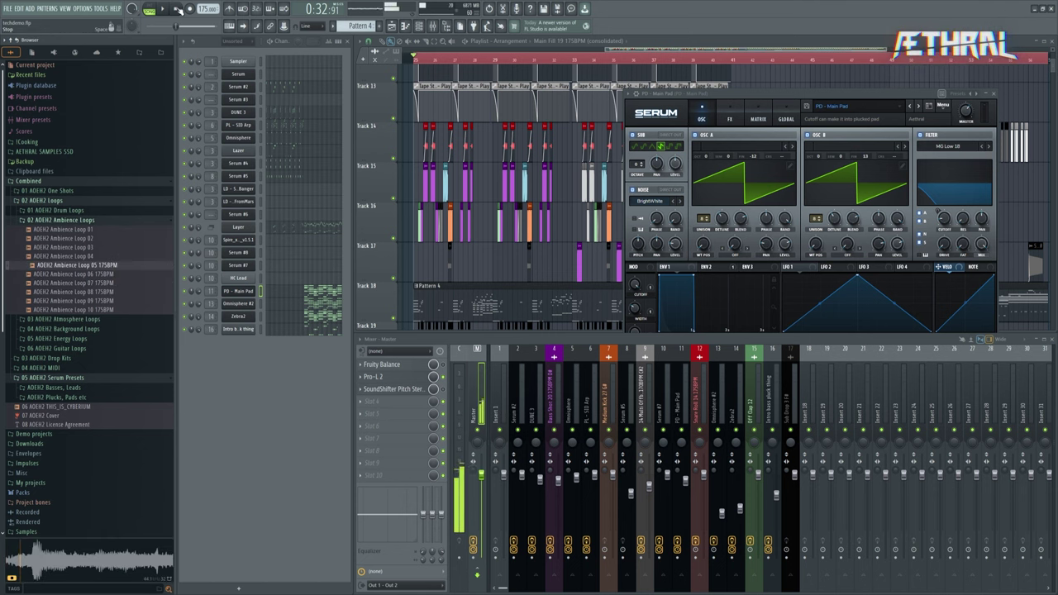
click(124, 221)
Step: Open the Atmosphere Loops folder, preview Atmosphere Loop 40, and leave the folder for the Background Loops
click(125, 231)
scroll(123, 515, down, 3)
click(122, 491)
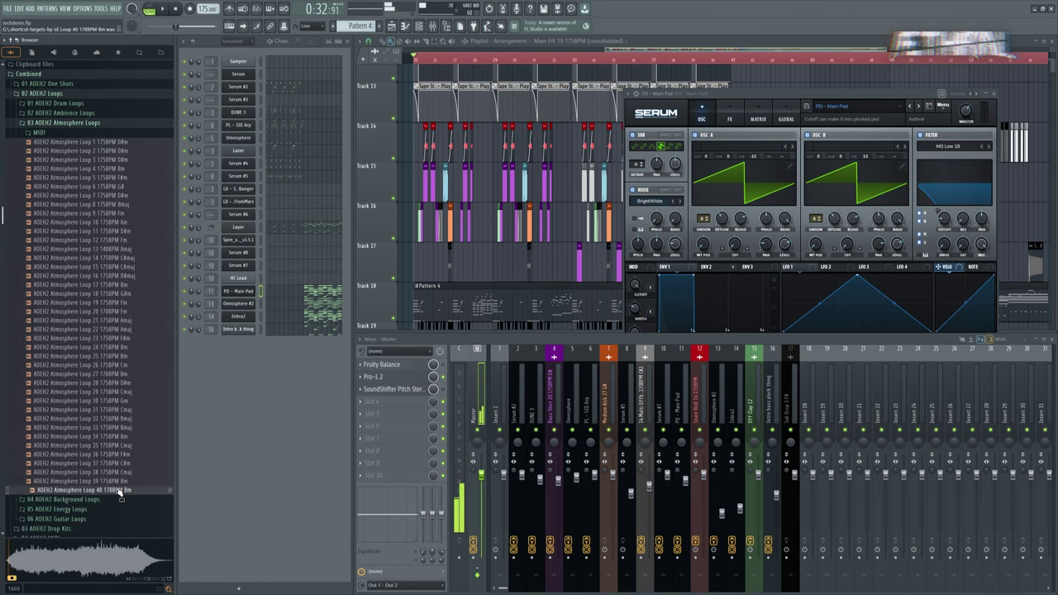
click(121, 500)
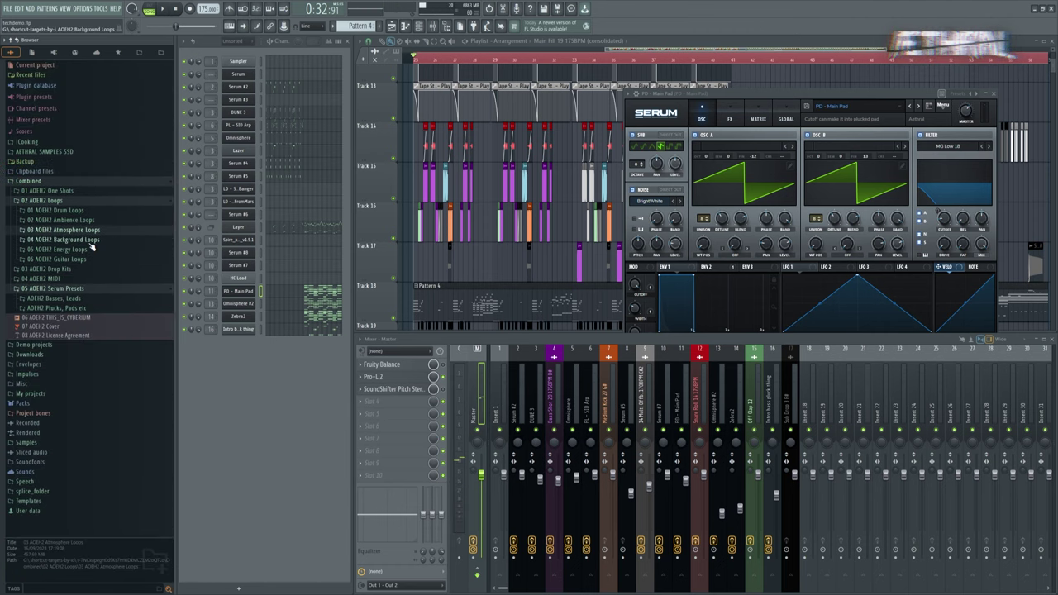
Step: Preview Background Loop 31 170BPM Bm and look through the MIDI subfolder of the Background Loops
scroll(95, 356, down, 3)
click(111, 429)
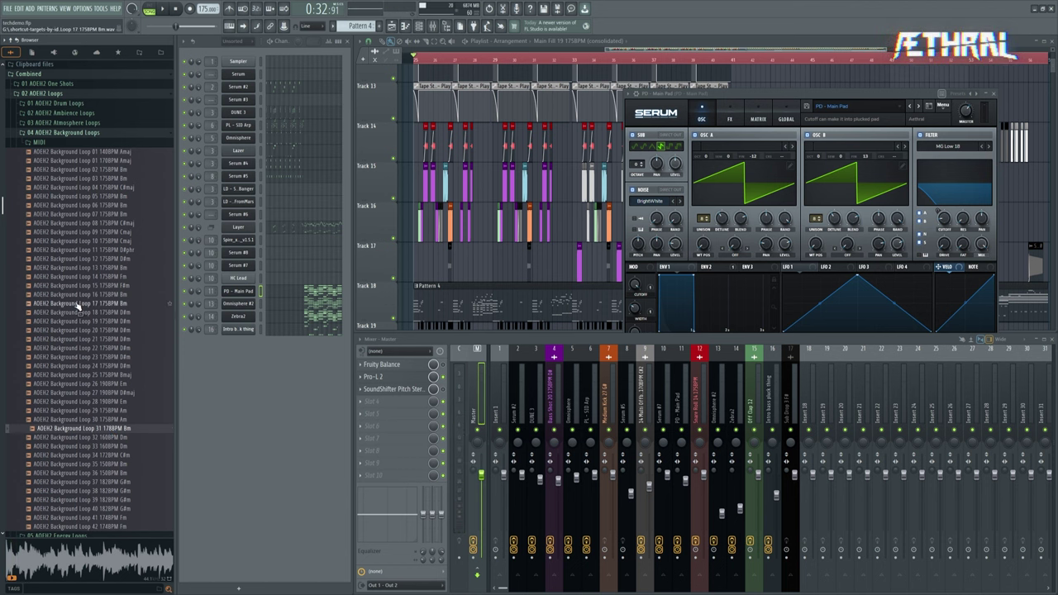
click(72, 145)
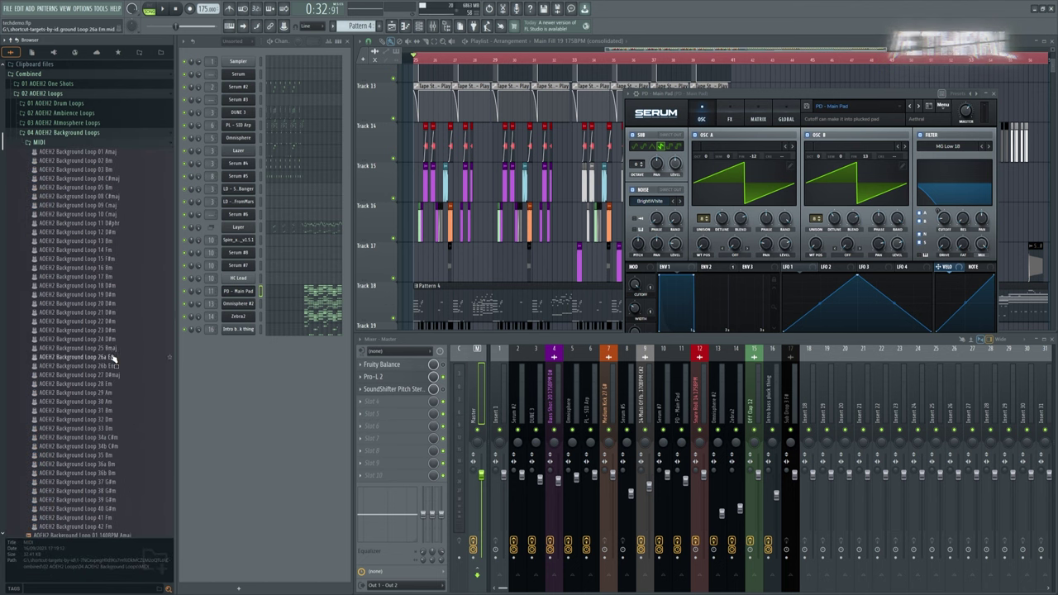
click(71, 145)
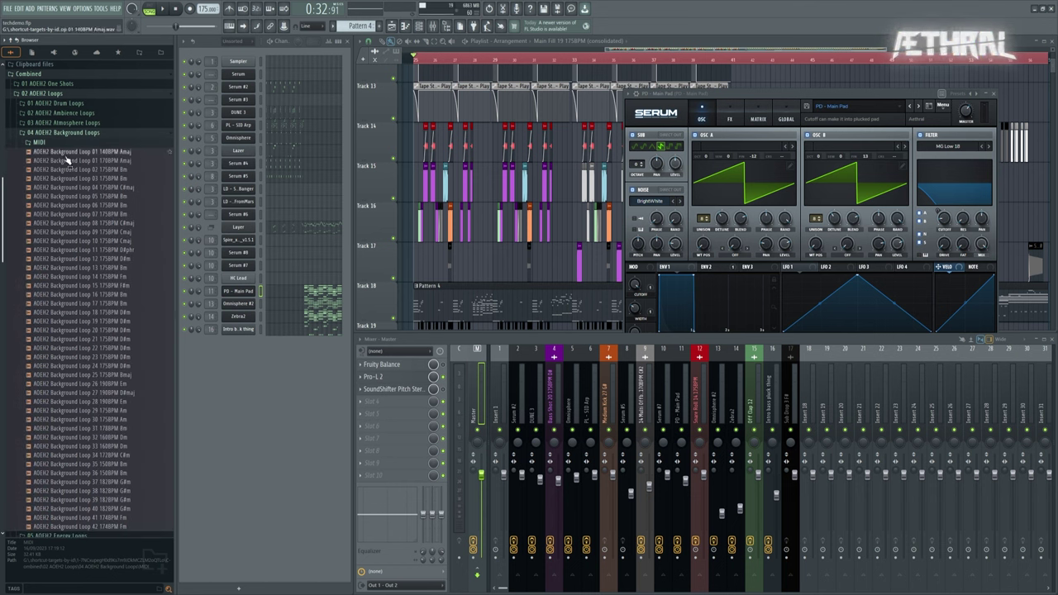
Step: Compare the audio of Background Loop 31 with its MIDI version, and collapse the Background Loops folder
click(96, 429)
click(58, 146)
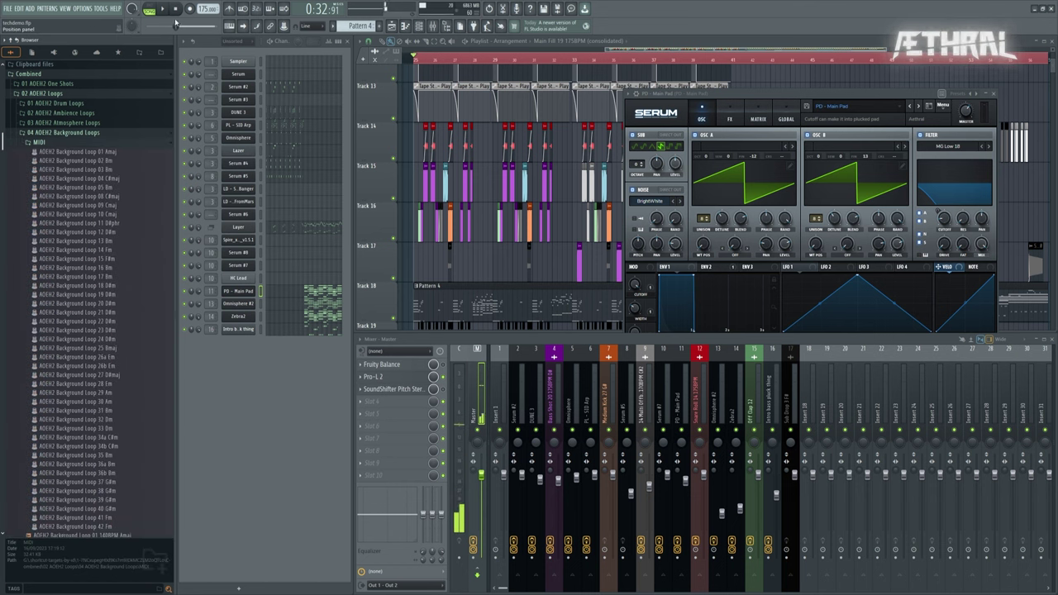
click(115, 413)
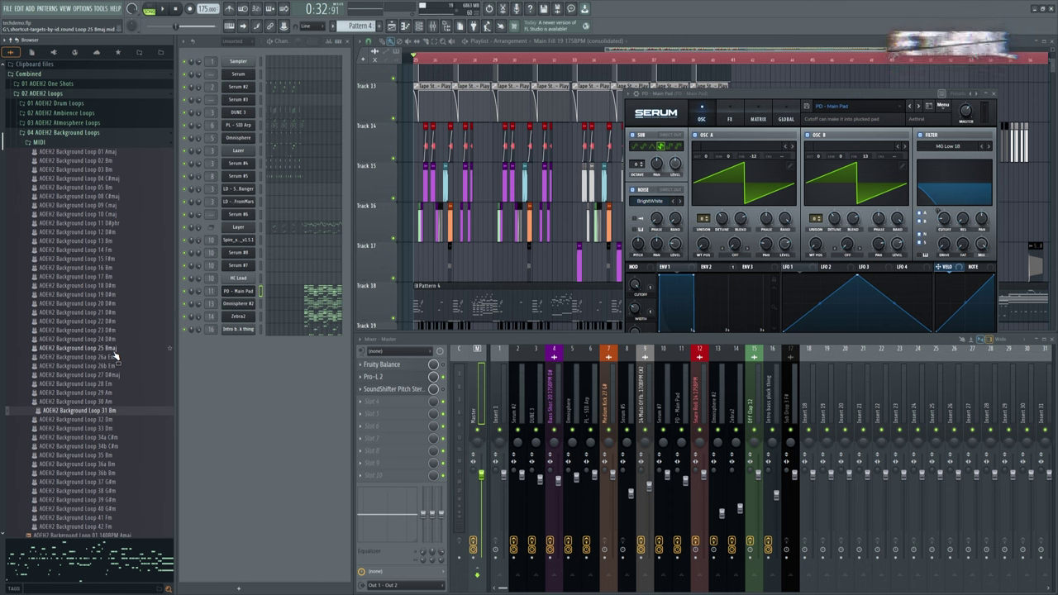
click(92, 133)
Step: Open the Energy Loops folder, preview Energy Loop 08 175BPM D#, stop playback and collapse the folder
click(86, 252)
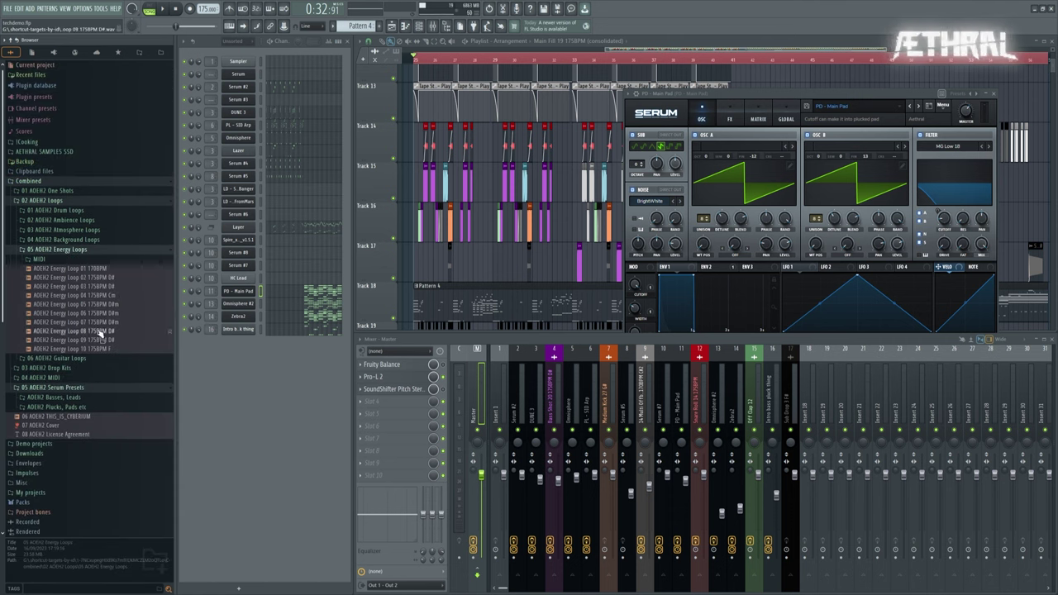
click(93, 331)
click(175, 11)
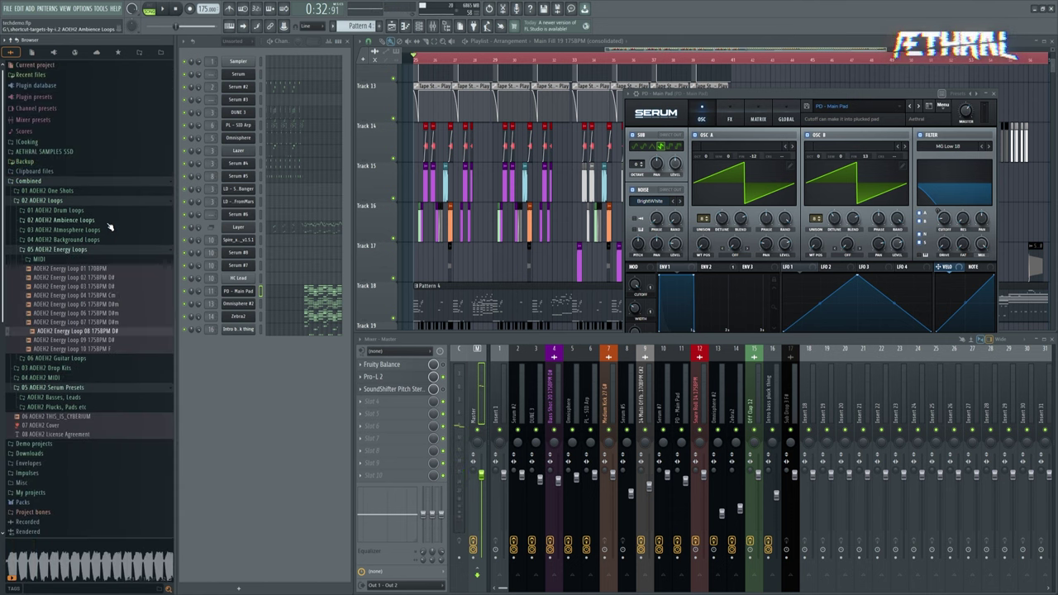
click(74, 249)
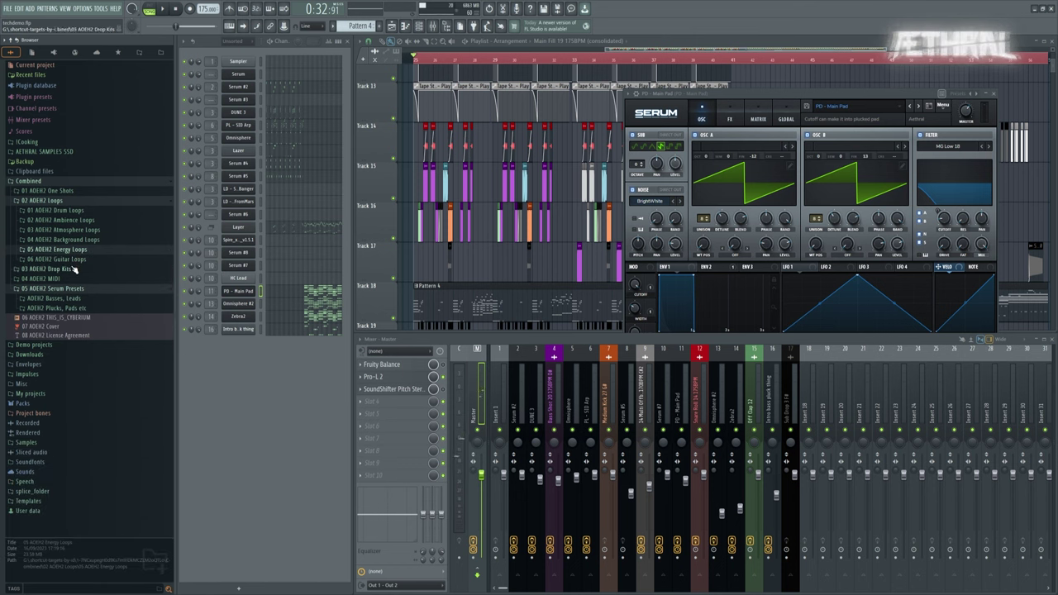
Step: Open the Guitar Loops folder, preview Guitar Loop 2 175BPM Bmaj, and collapse the Guitar Loops and Loops folders
click(70, 259)
click(99, 286)
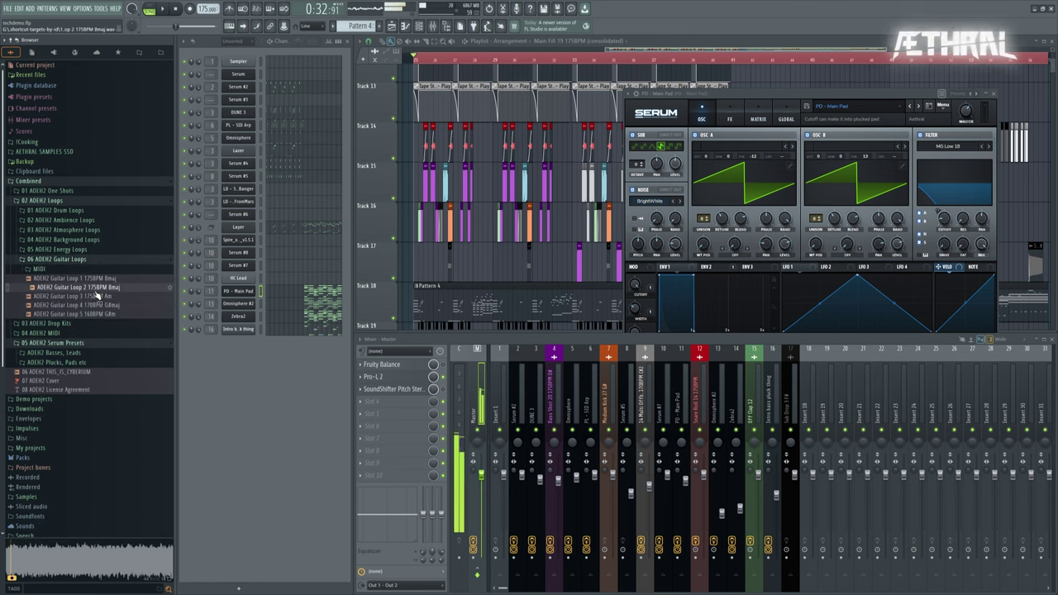
click(84, 260)
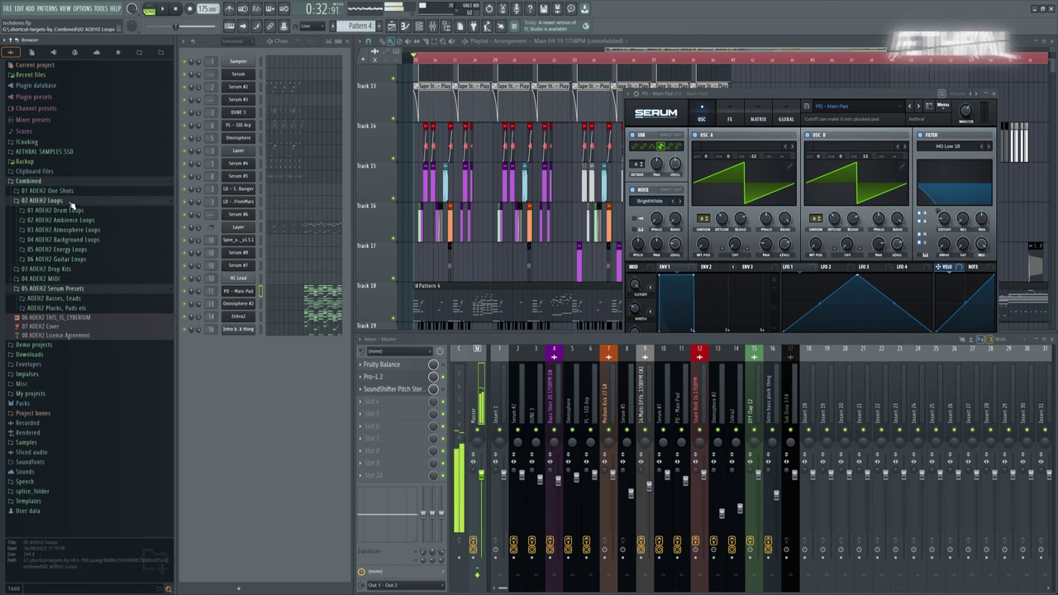
click(42, 200)
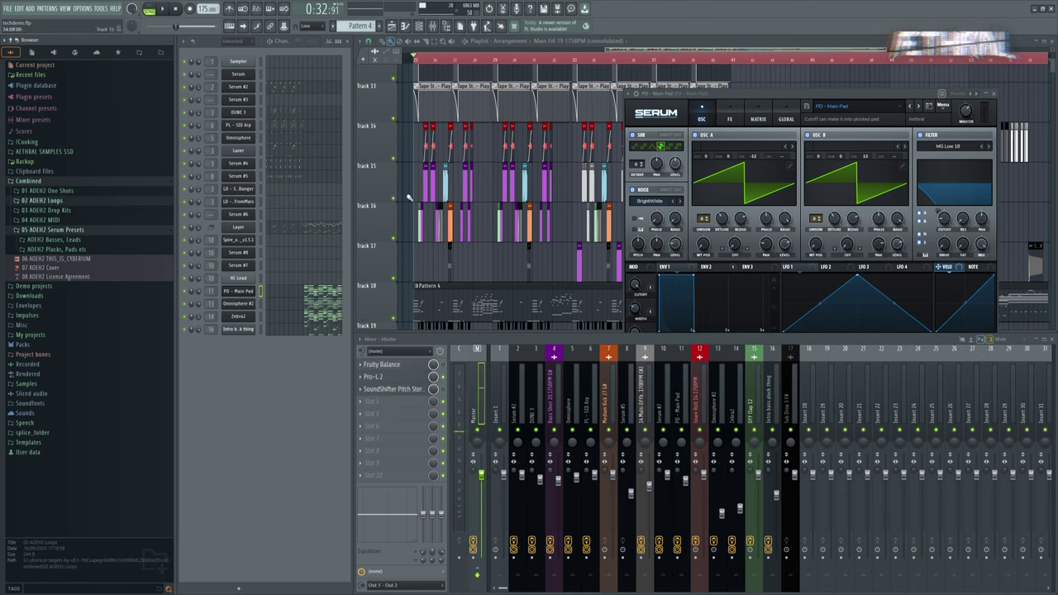
Step: Clear the Serum window from the playlist and open the 03 ADEH2 Drop Kits folder
click(410, 198)
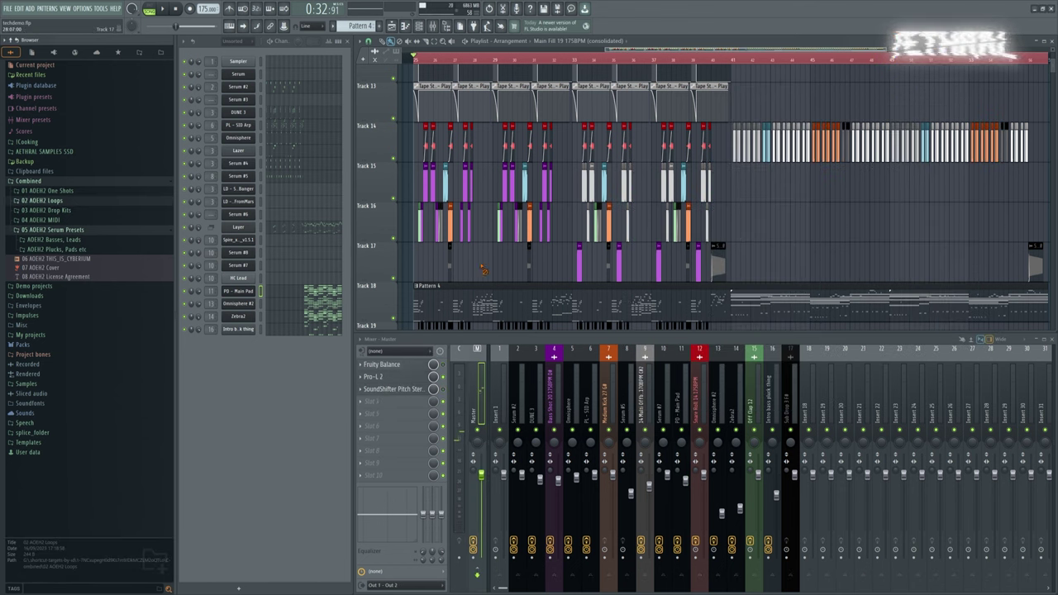
click(70, 211)
Step: Play the arrangement from the start of the drop at bar 25 and stop playback
scroll(453, 229, up, 3)
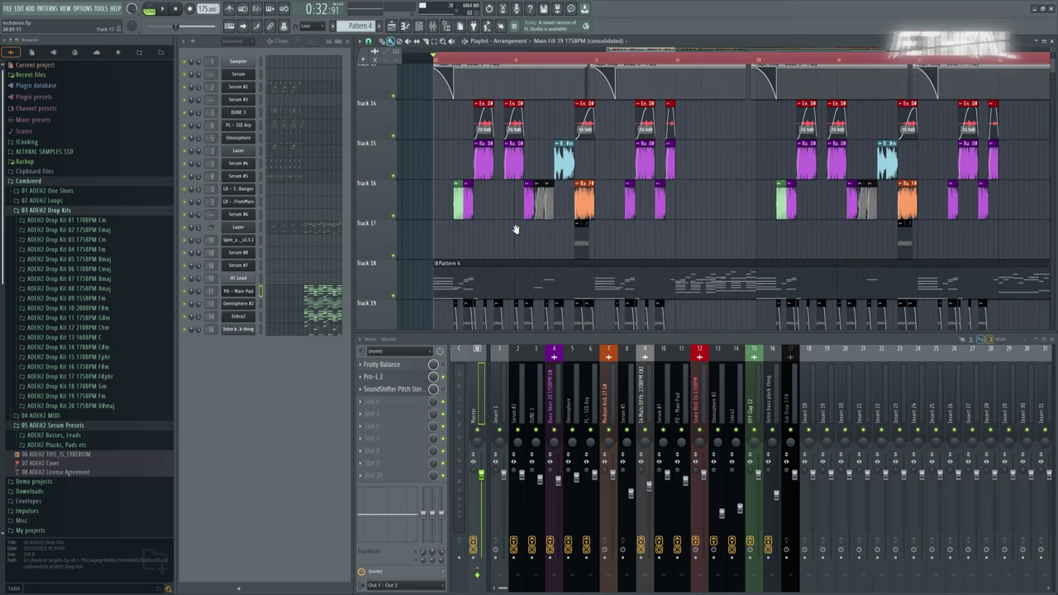
scroll(522, 286, up, 1)
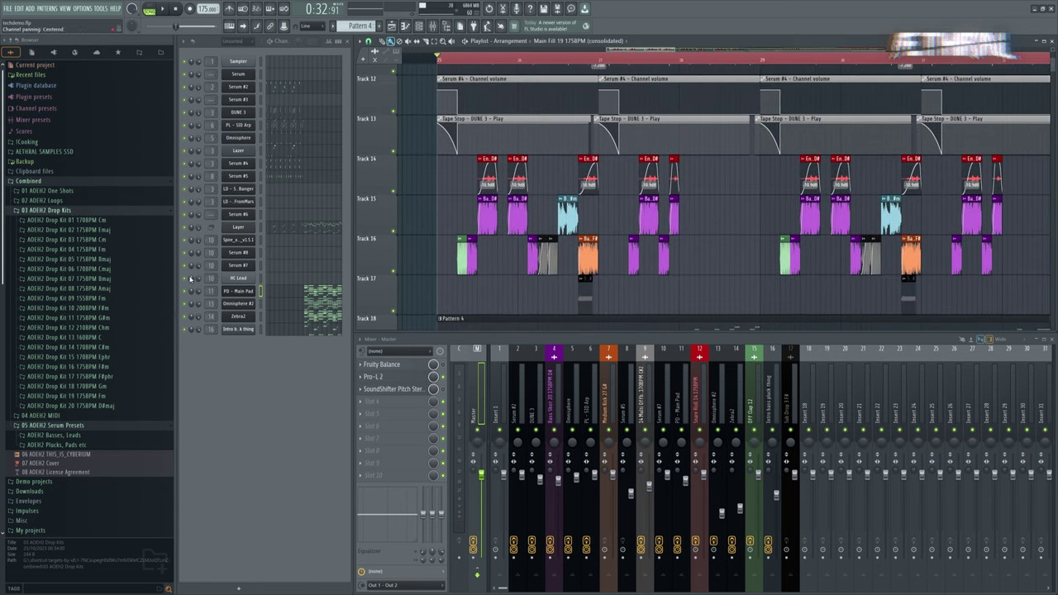
scroll(543, 188, down, 2)
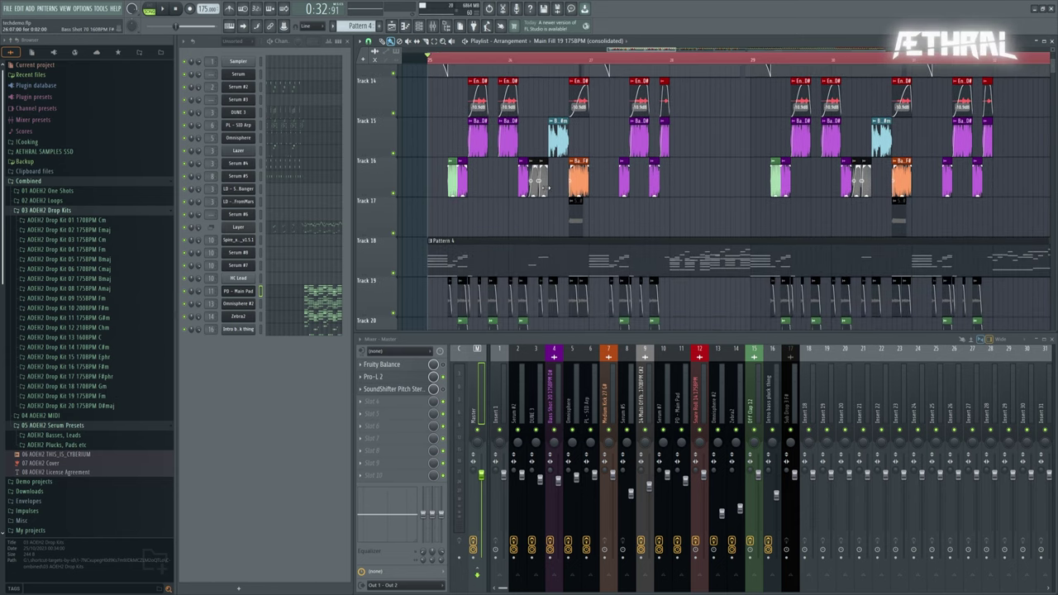
scroll(544, 189, down, 2)
scroll(514, 216, up, 1)
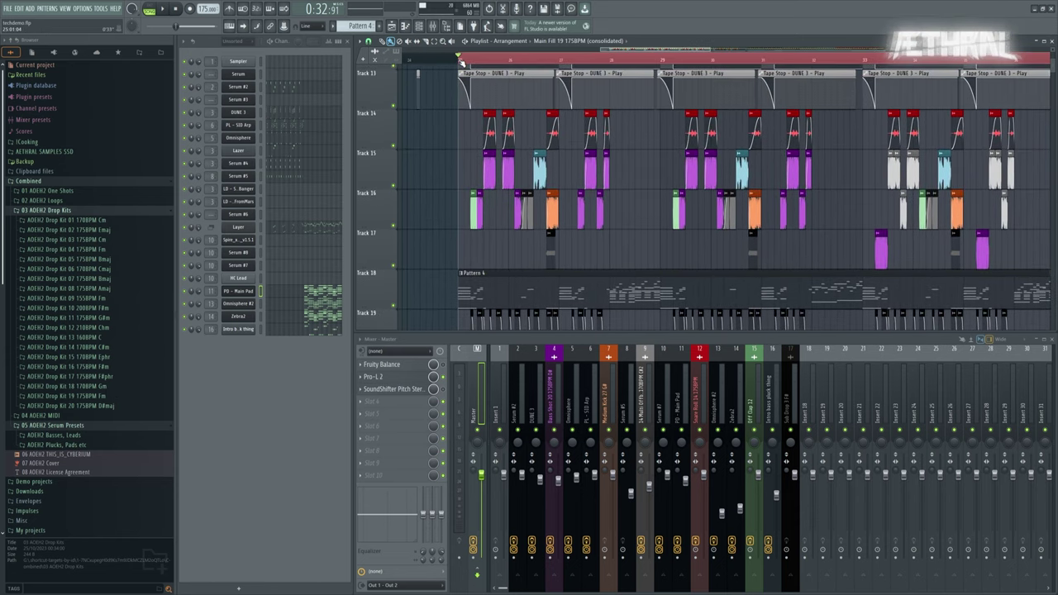
key(space)
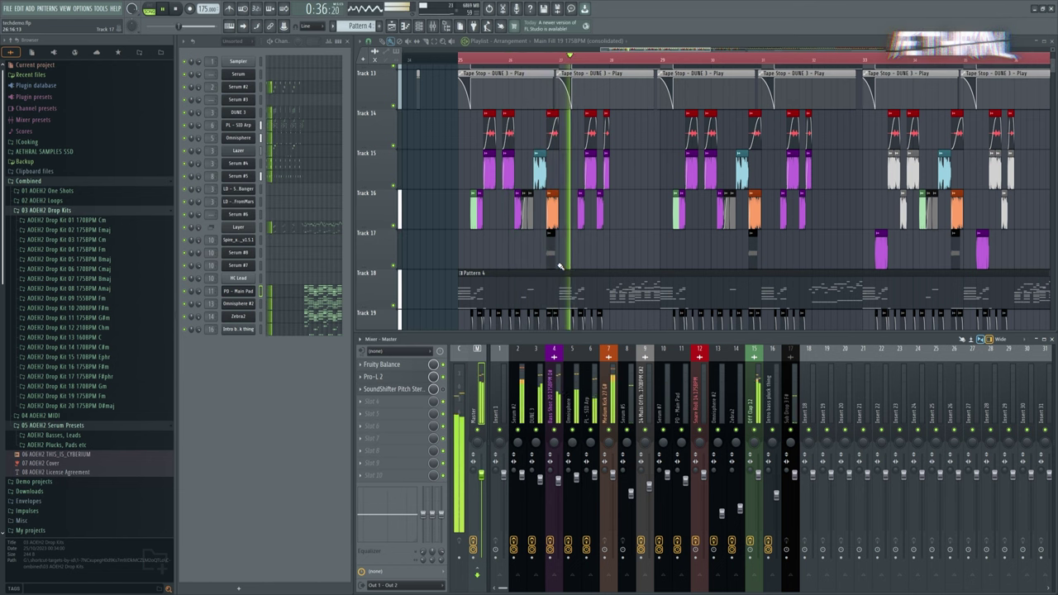
key(space)
Step: Examine the clips of the drop in the playlist, including Top Loop 29 175BPM and the Tape Stop automation
scroll(598, 239, down, 2)
scroll(599, 206, down, 2)
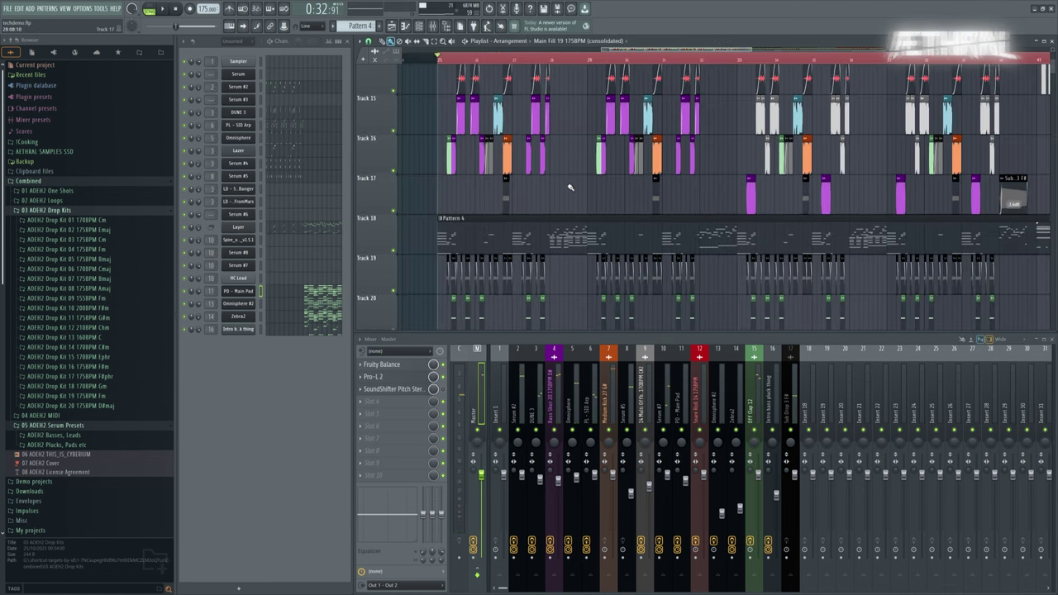
scroll(614, 244, up, 2)
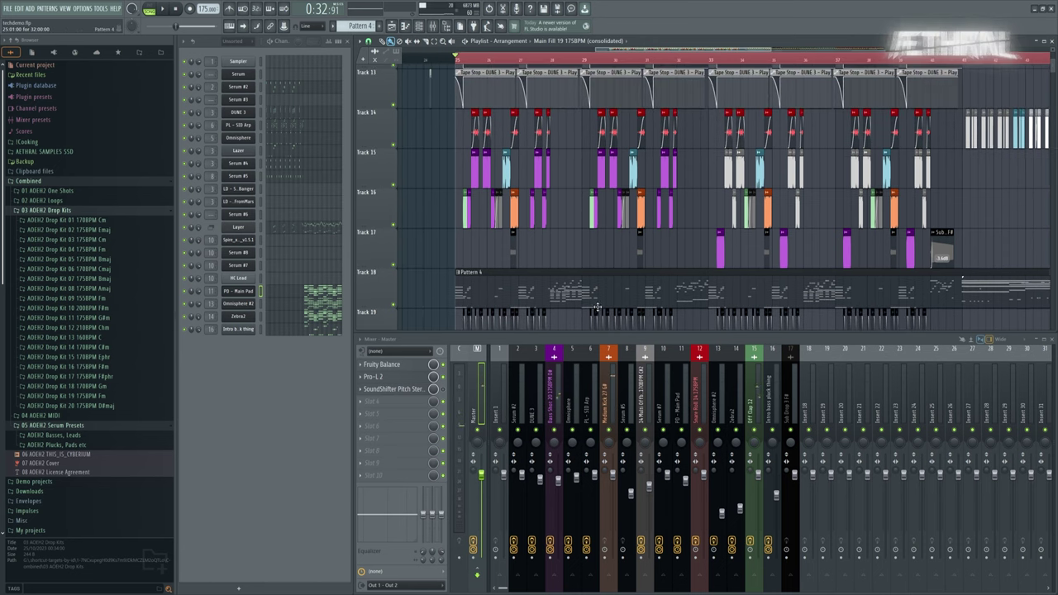
scroll(476, 267, up, 1)
scroll(475, 267, up, 8)
drag(502, 271, 539, 291)
scroll(498, 194, up, 2)
drag(504, 179, 581, 272)
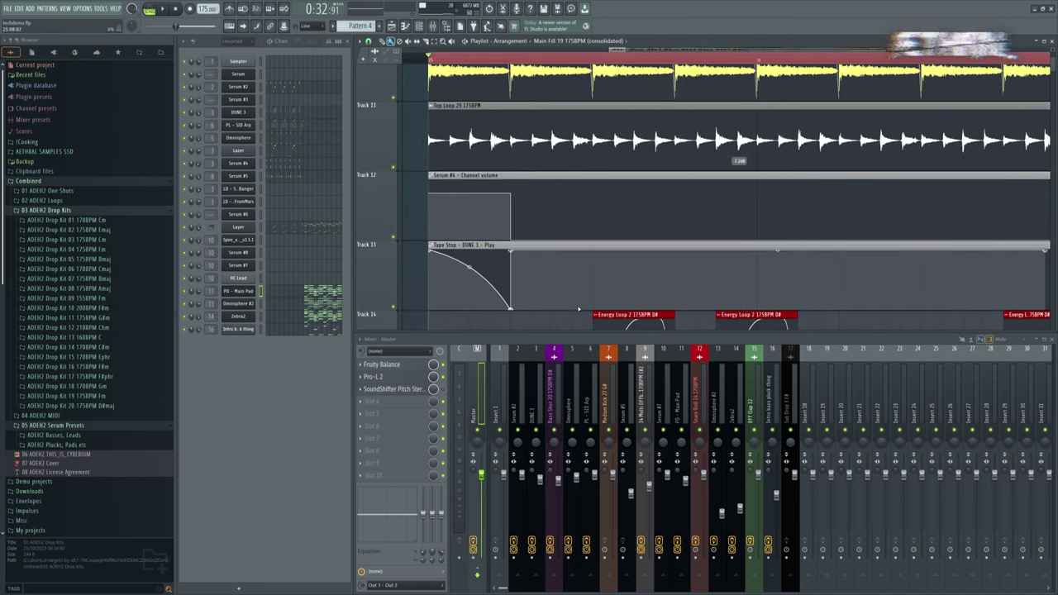
Step: Select the Bass Shot 99 175BPM D# clip on track 15 of the playlist
scroll(588, 279, down, 4)
click(629, 135)
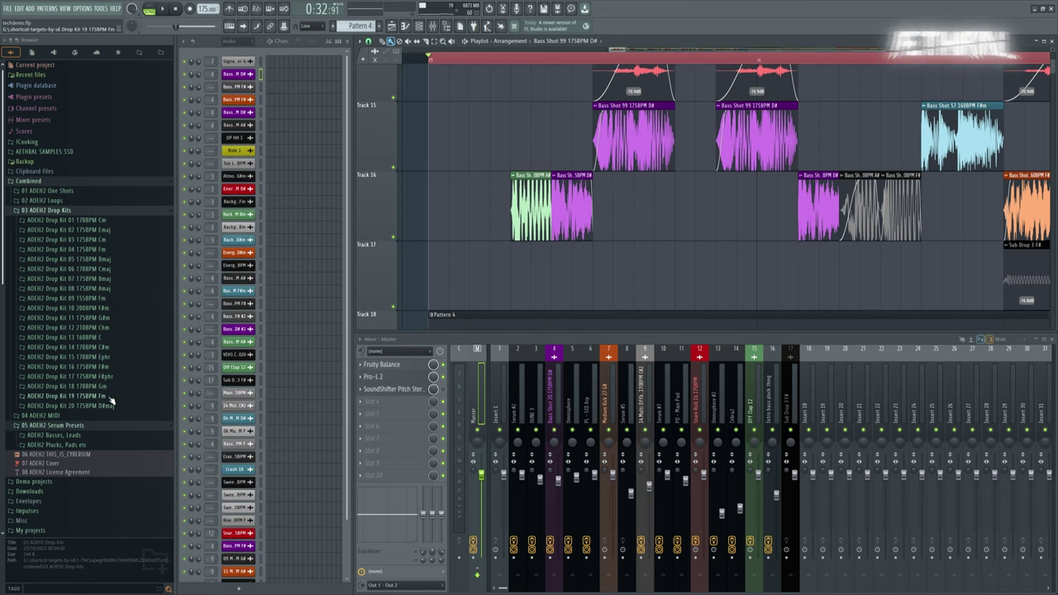
scroll(564, 231, down, 4)
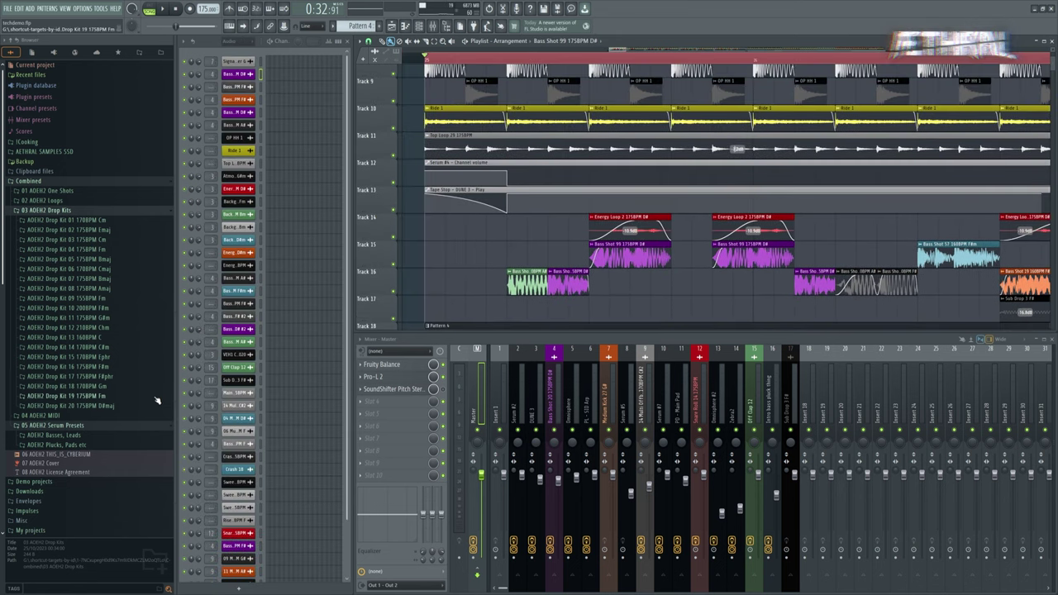
Step: Look through the ADEH2 Drop Kit 19 175BPM Fm folder and its MIDI subfolder, and collapse both
click(130, 395)
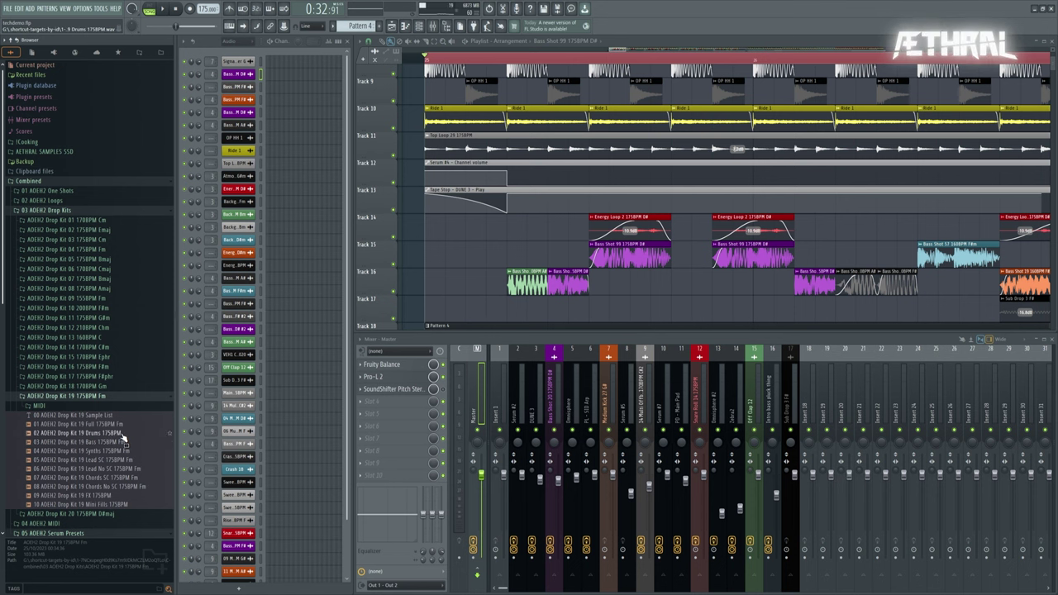
click(38, 406)
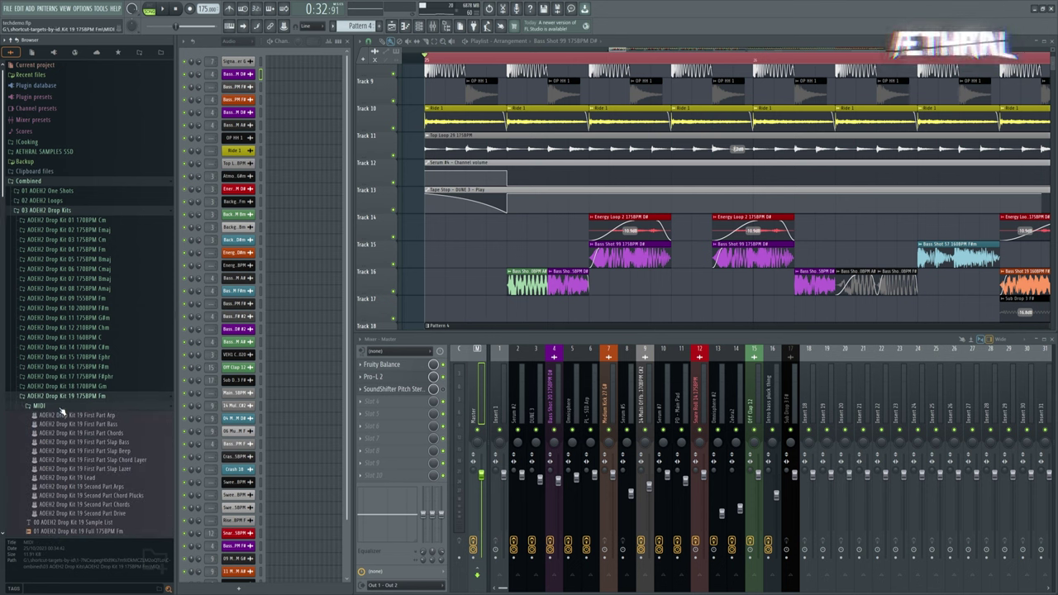
click(61, 407)
scroll(599, 244, down, 2)
drag(603, 241, 514, 173)
scroll(514, 176, down, 2)
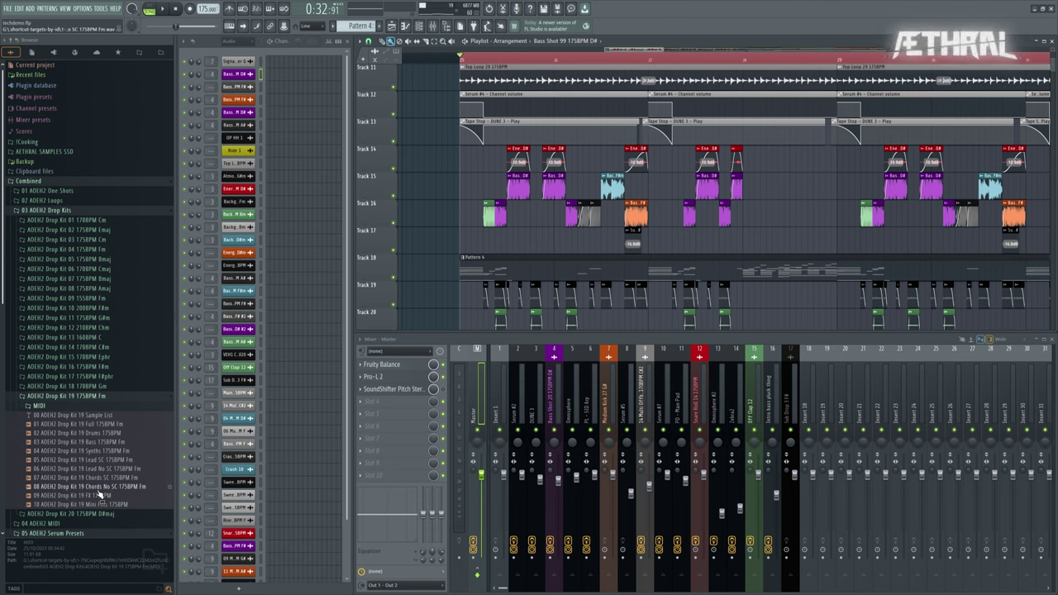
click(92, 399)
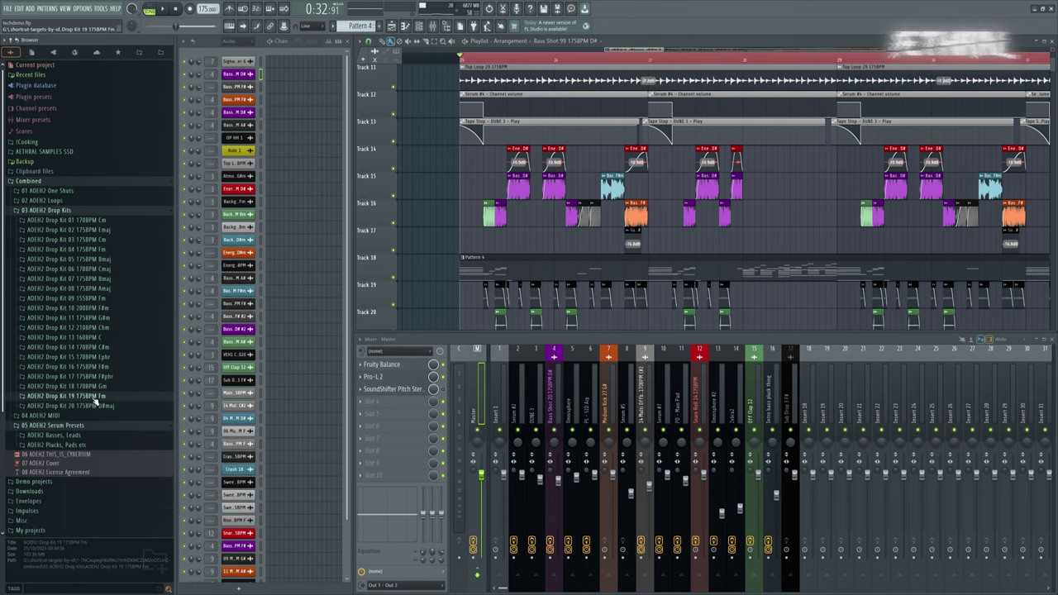
Step: Open the 04 ADEH2 MIDI folder and browse its melody files
click(96, 416)
scroll(96, 368, down, 3)
scroll(96, 368, up, 3)
Step: Show the Unsorted channel group in the channel rack and add a new empty pattern
click(247, 44)
click(241, 63)
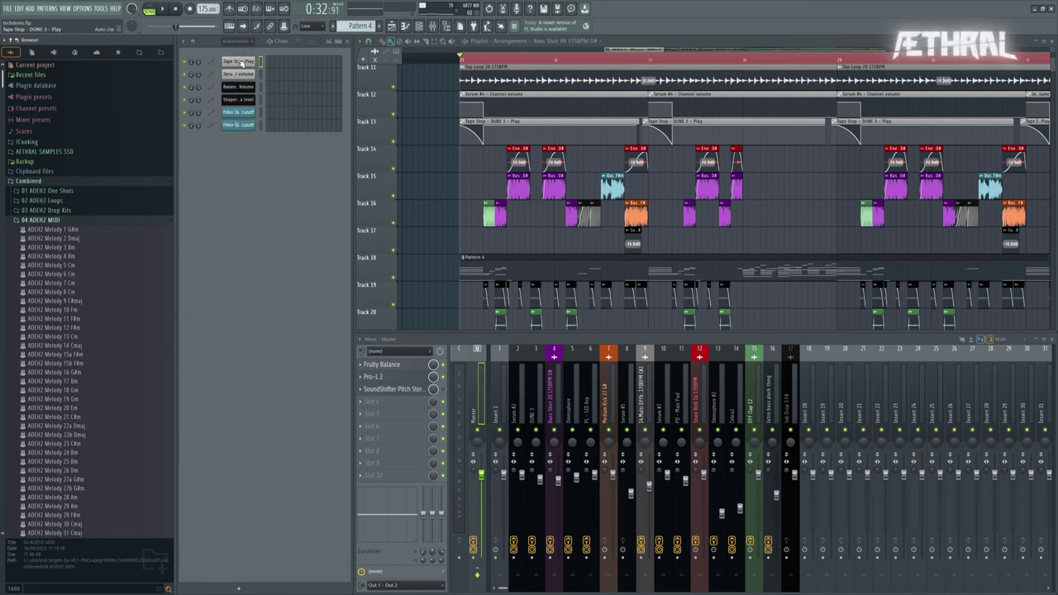
scroll(245, 47, down, 1)
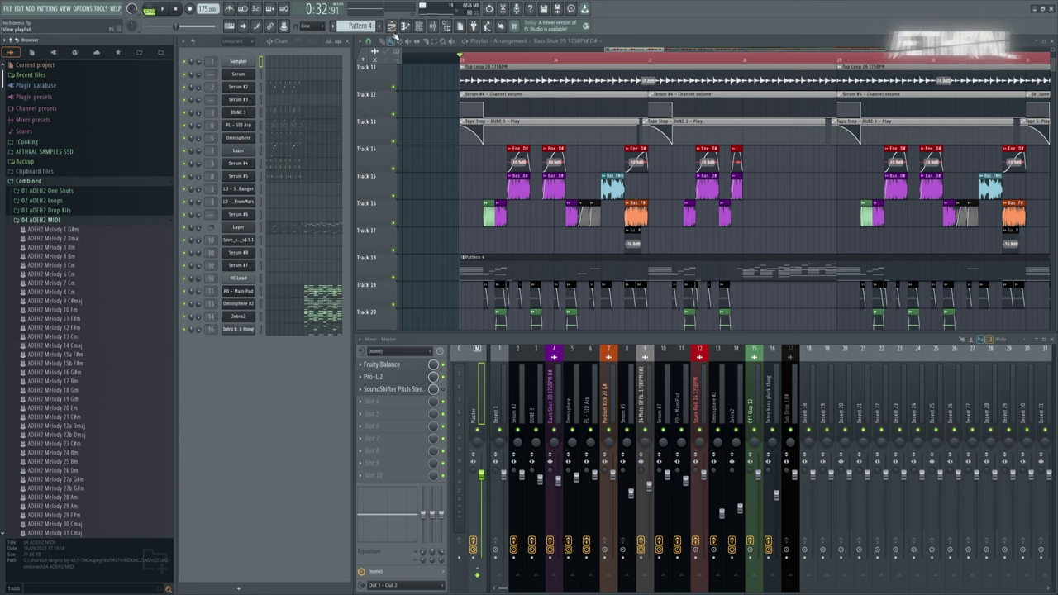
click(379, 26)
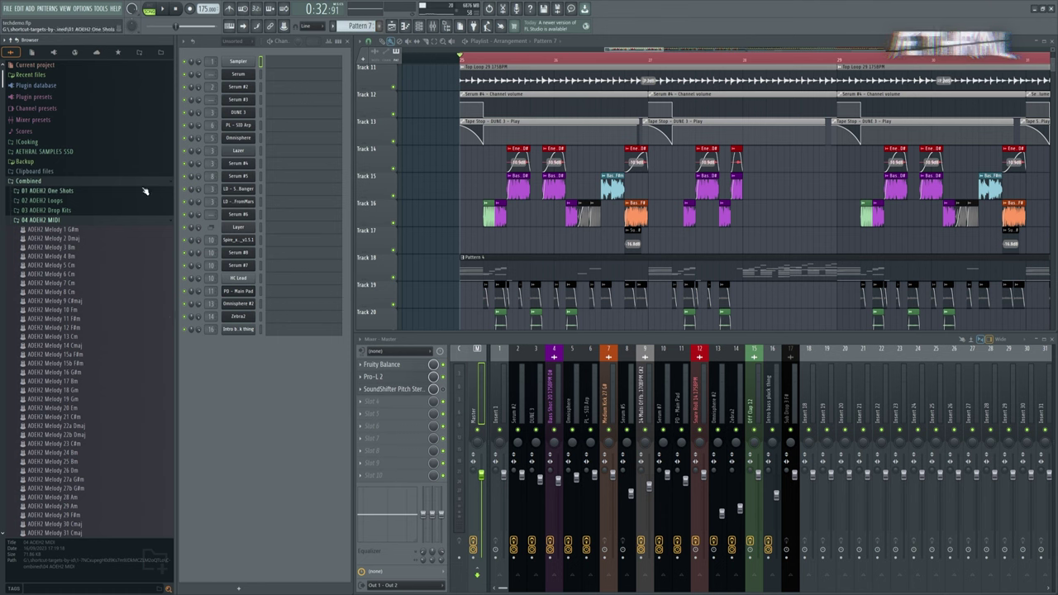
Step: Load ADEH2 Melody 25 Bm onto the Layer channel, play the pattern and stop playback
scroll(85, 366, down, 4)
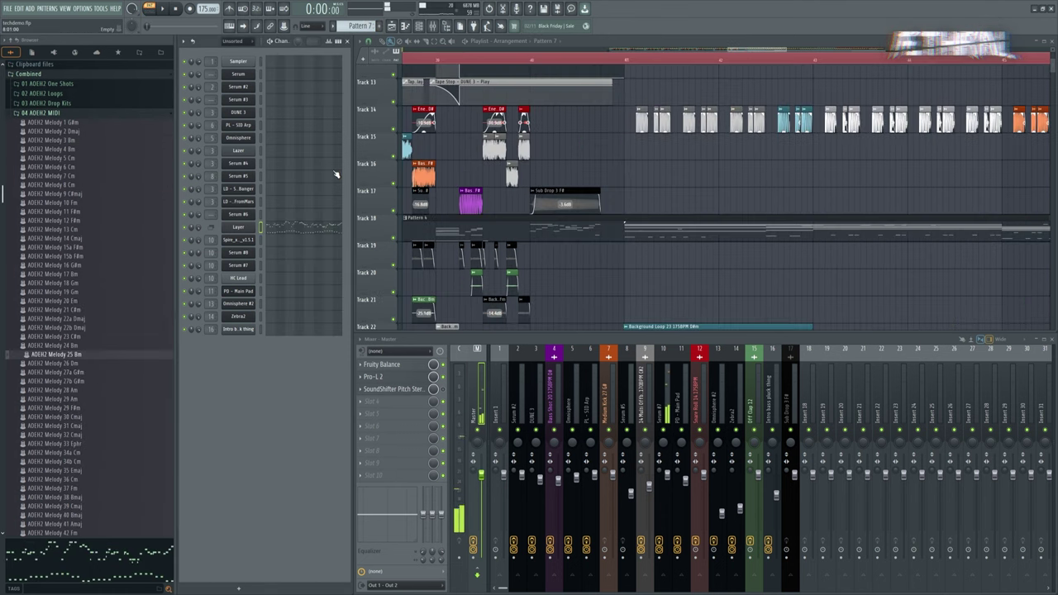
drag(56, 356, 245, 230)
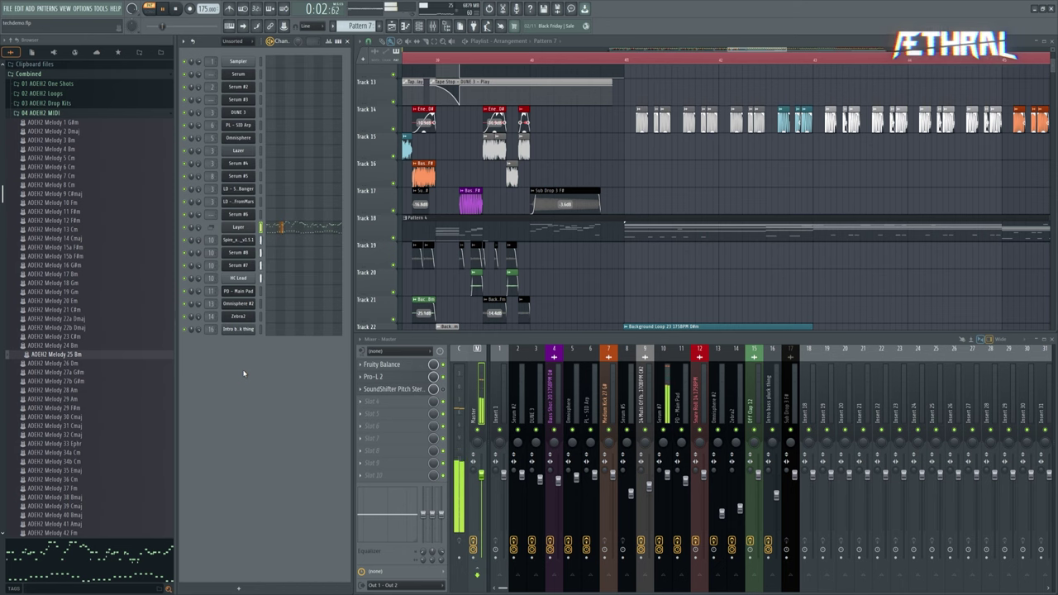
key(space)
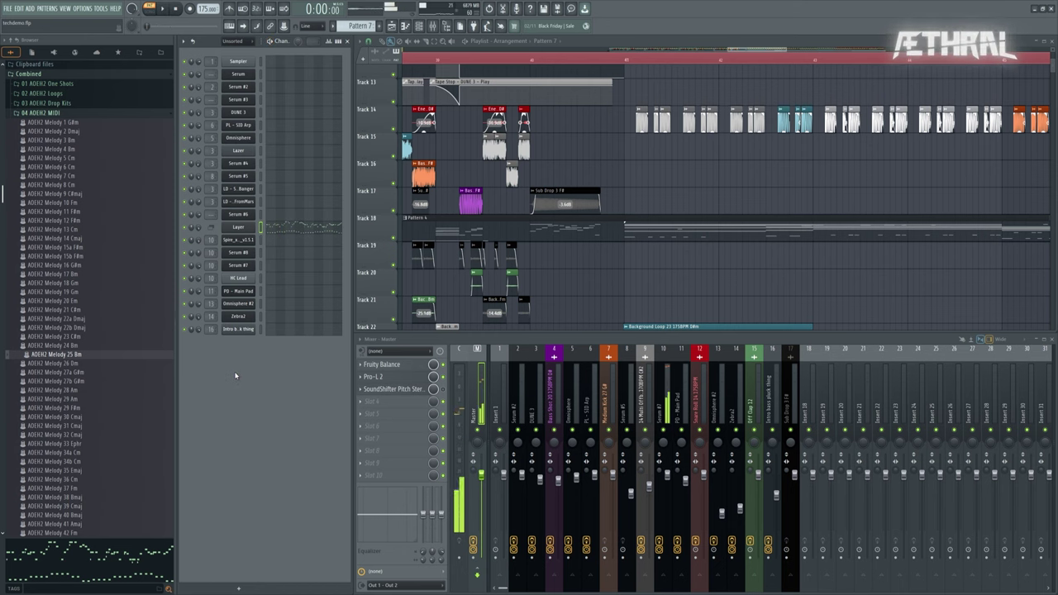
Step: View the Layer channel's melody in the piano roll, close it and collapse the 04 ADEH2 MIDI folder
click(280, 231)
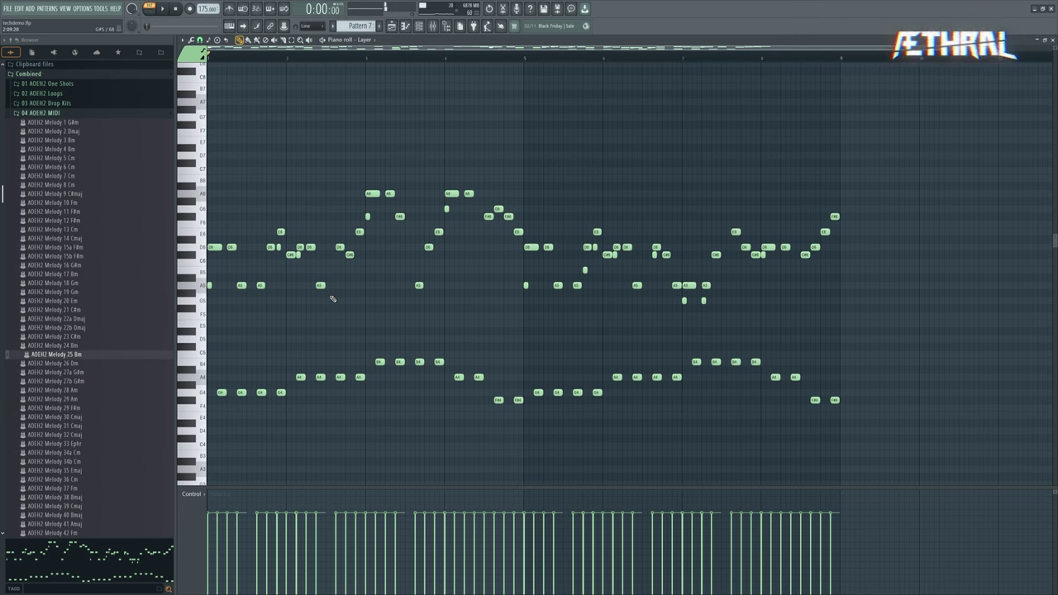
key(Escape)
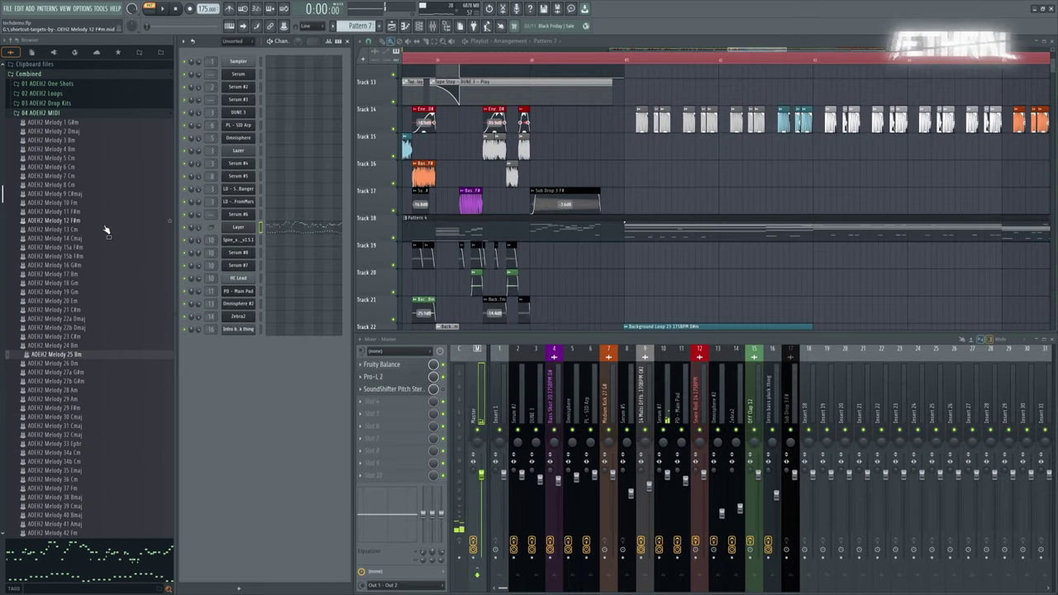
click(70, 114)
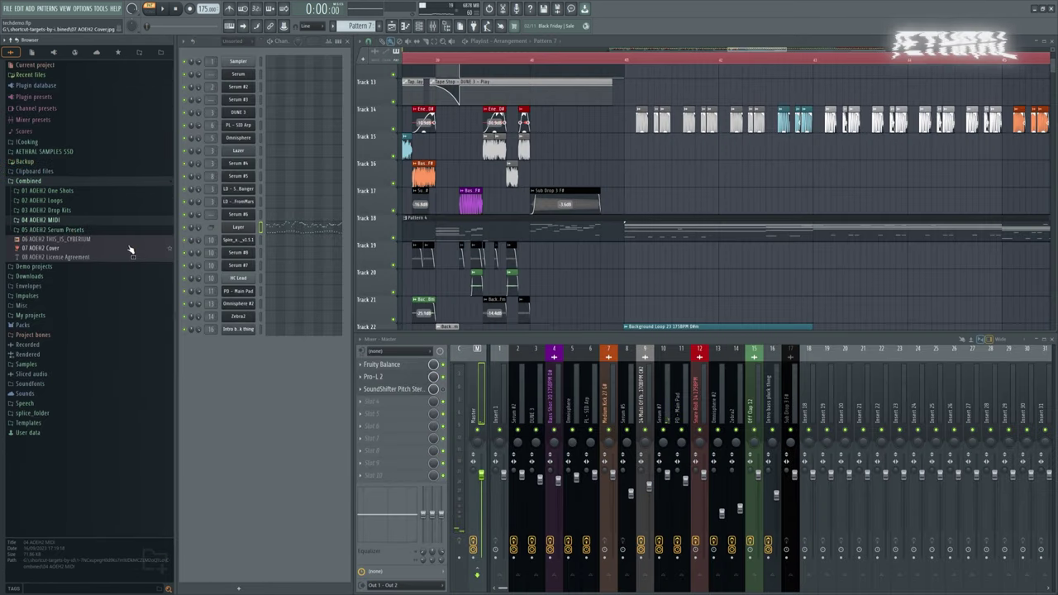